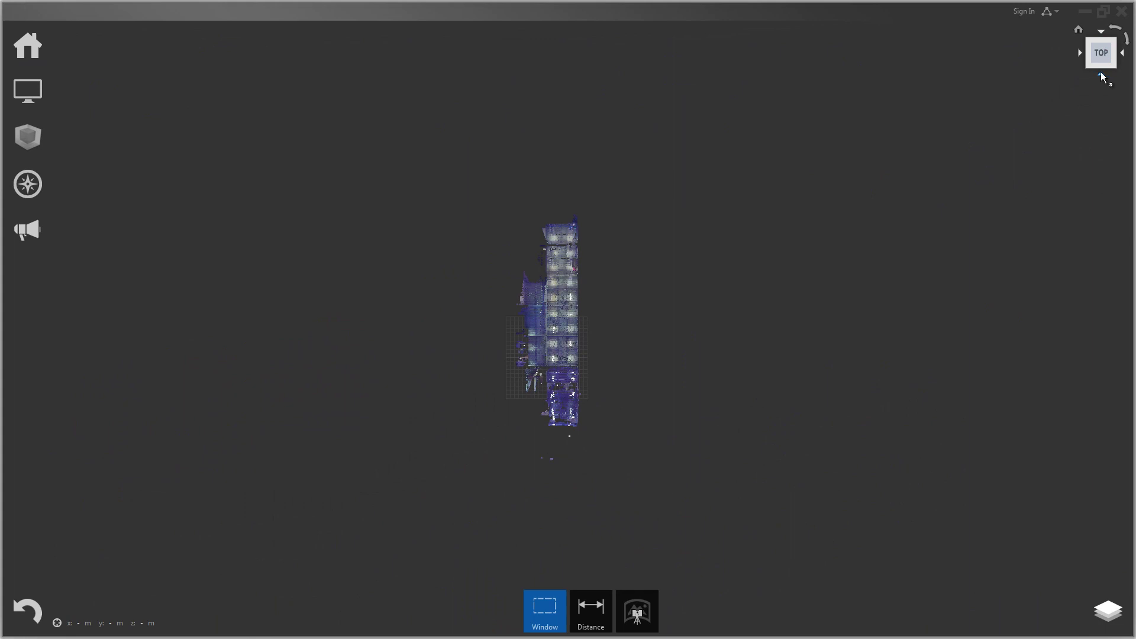
Orient the point cloud to the front view and examine the project's View States, Scan Regions and Scan Locations lists.
left_click(1102, 75)
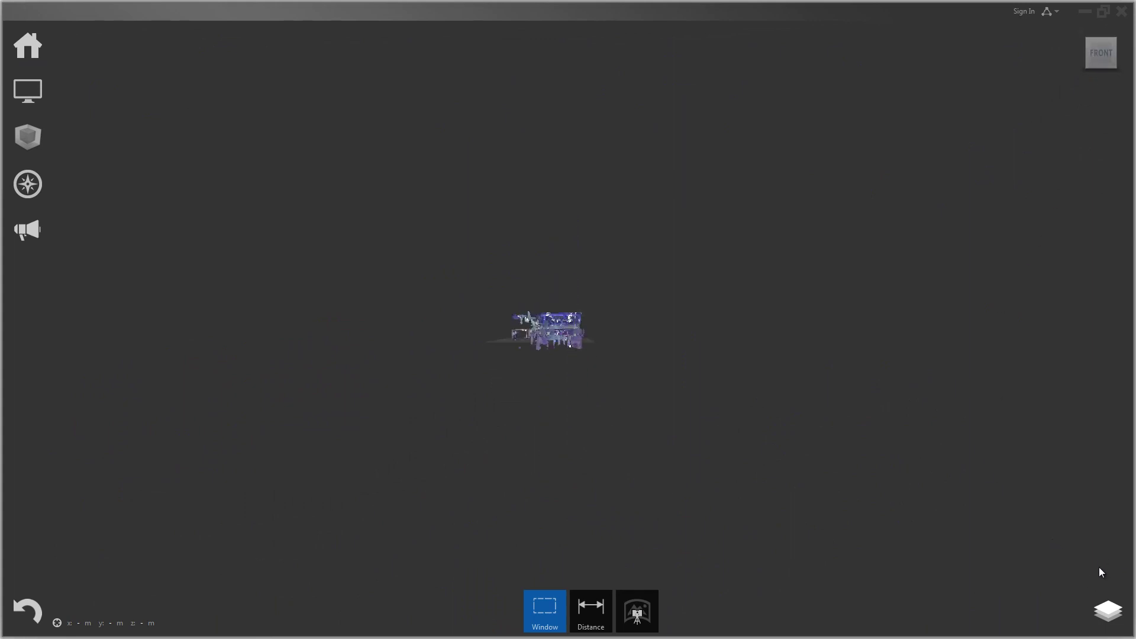
left_click(1107, 609)
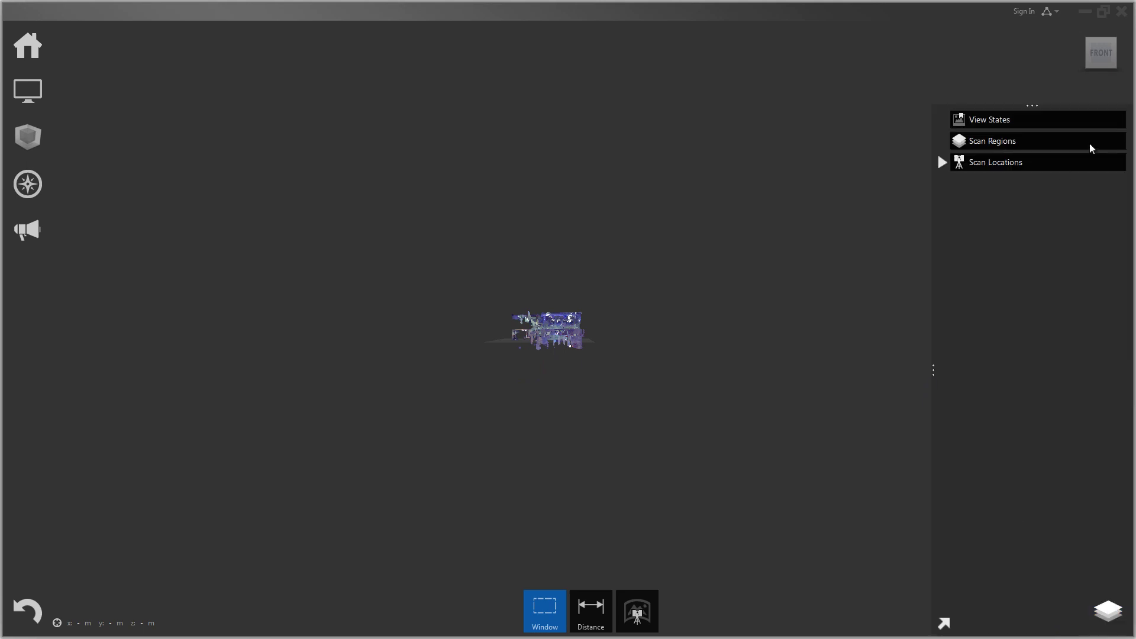
mouse_move(1034, 116)
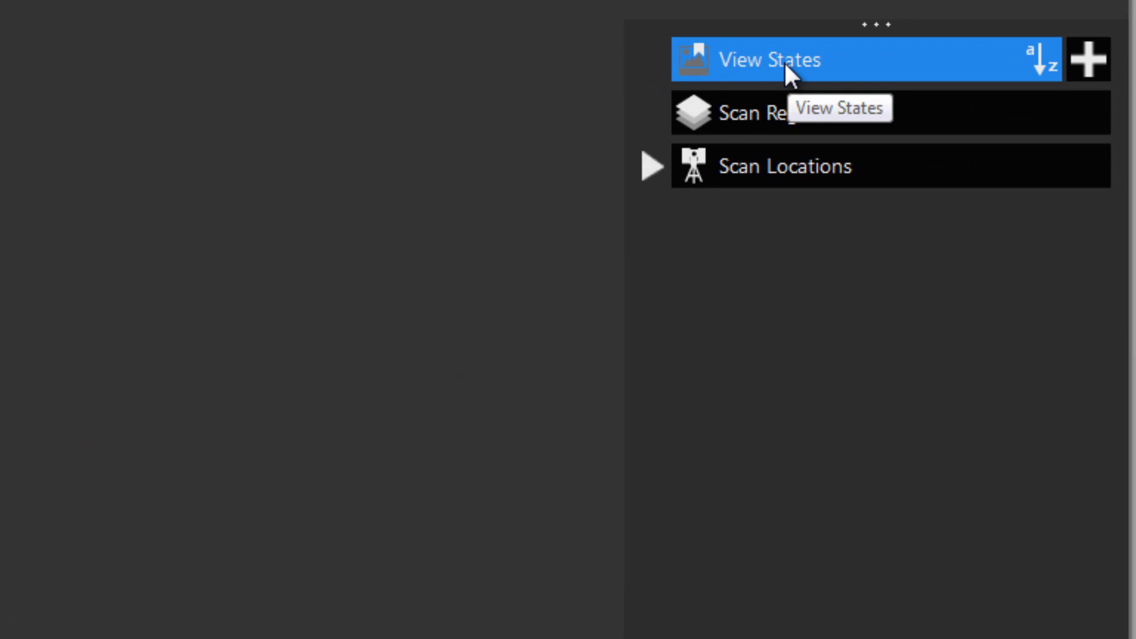
mouse_move(785, 113)
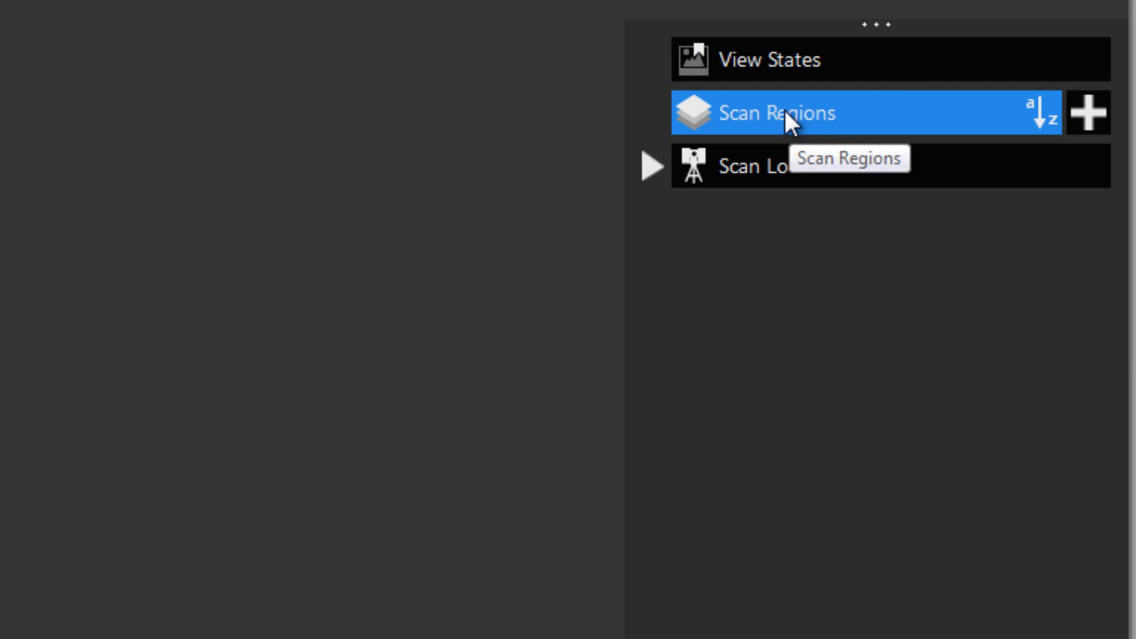
left_click(653, 168)
left_click(791, 224)
left_click(821, 278)
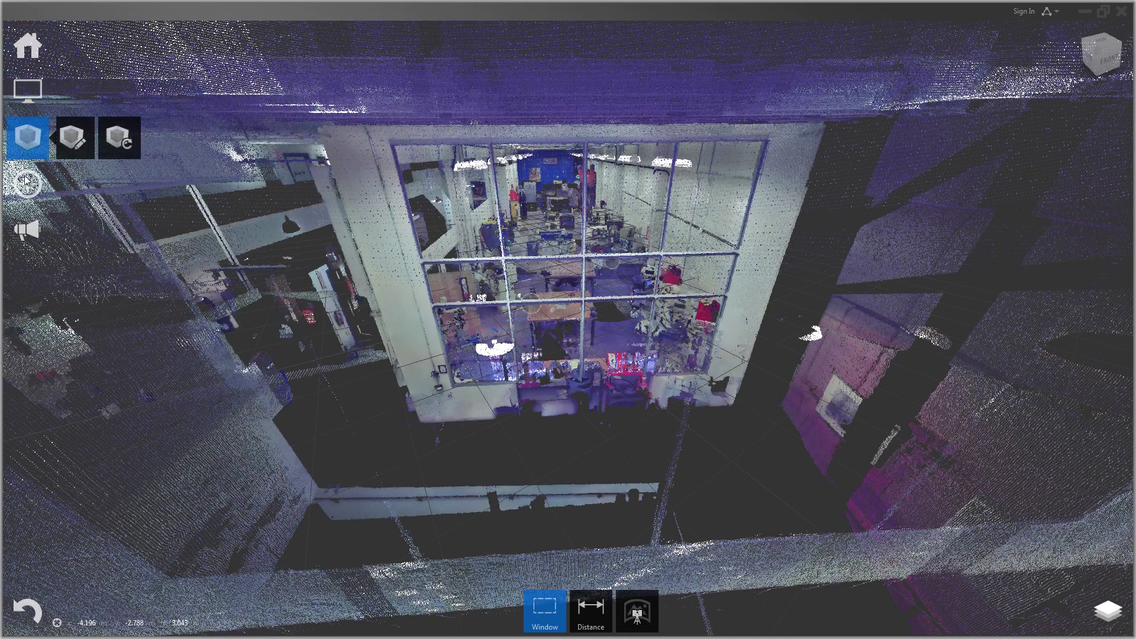
Open the registration report for the project's scans.
mouse_move(19, 49)
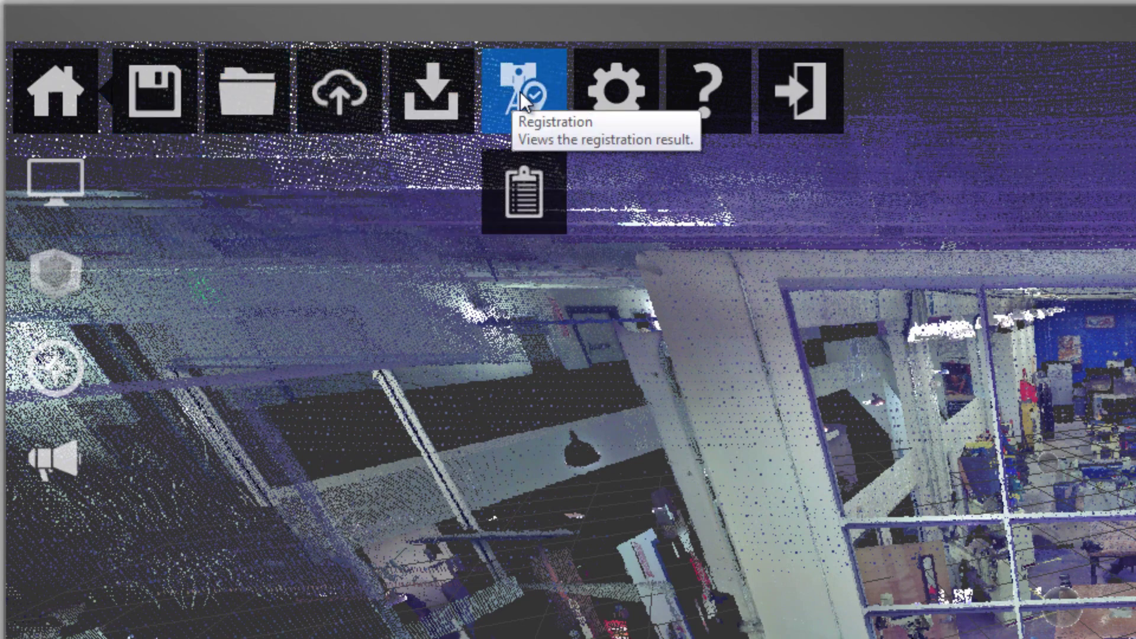
left_click(527, 204)
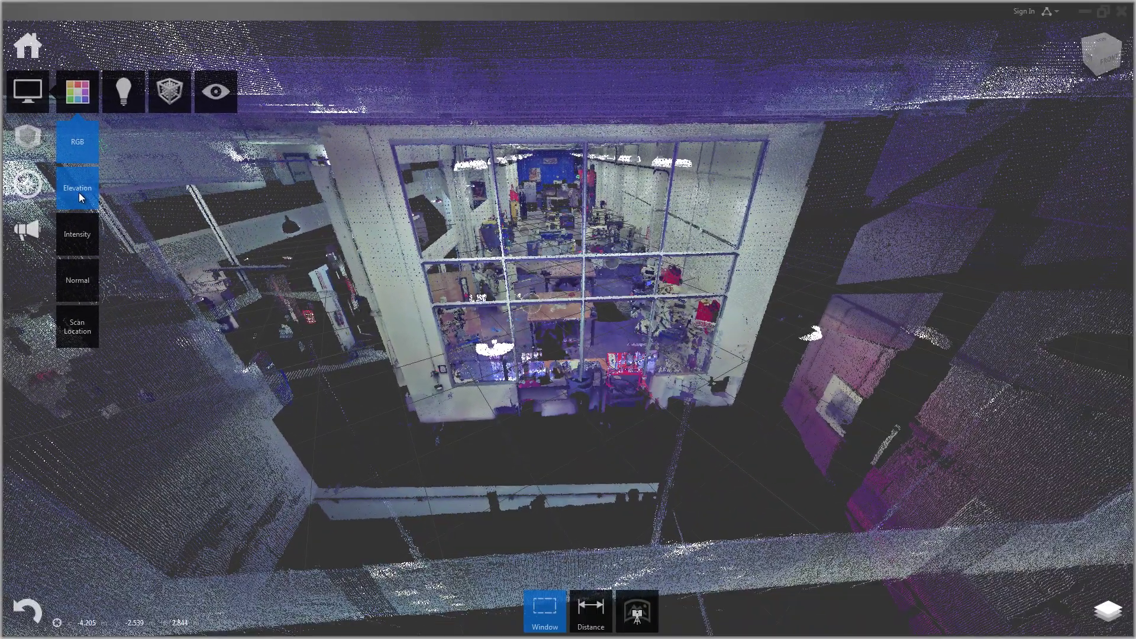
Preview the point cloud coloured by Elevation, Intensity, Normal and Scan Location, and return to RGB colouring.
left_click(150, 367)
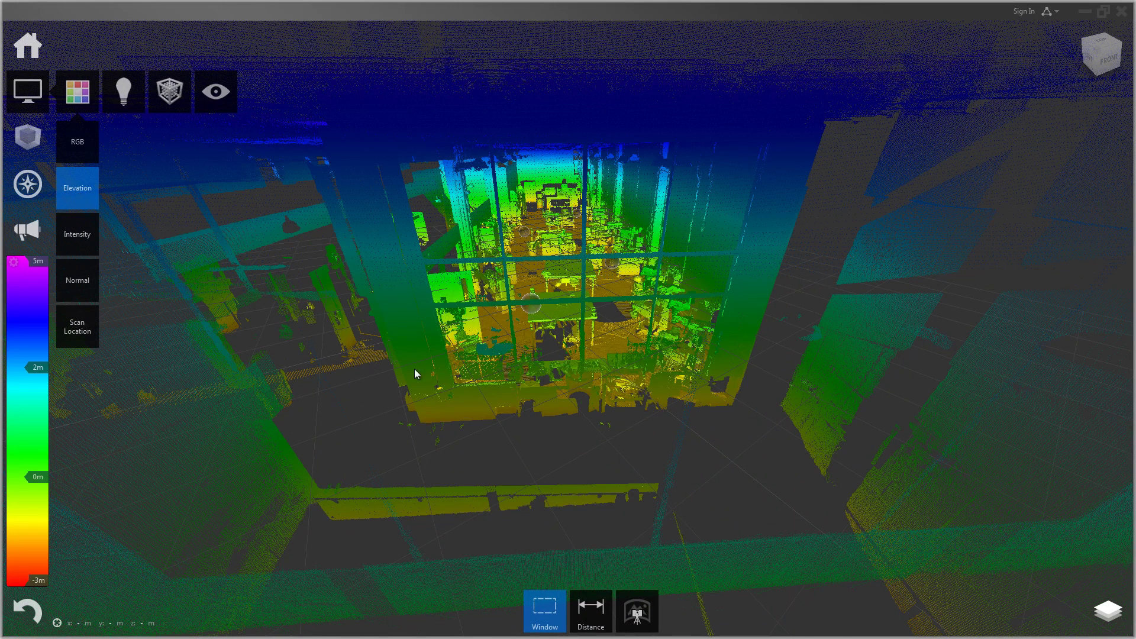
mouse_move(28, 90)
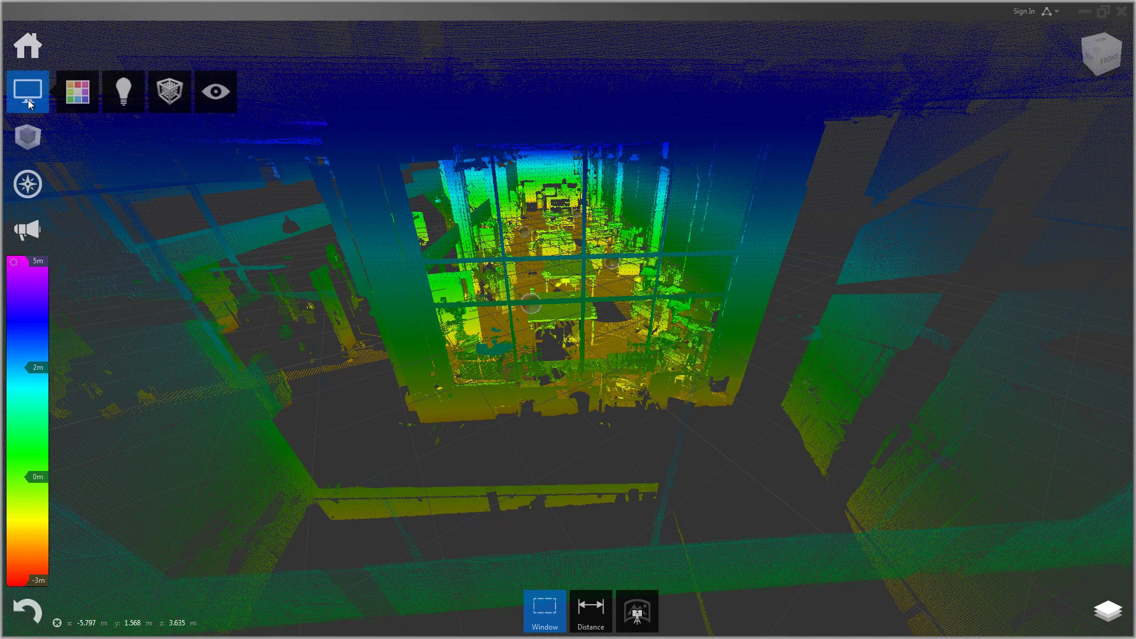
mouse_move(78, 91)
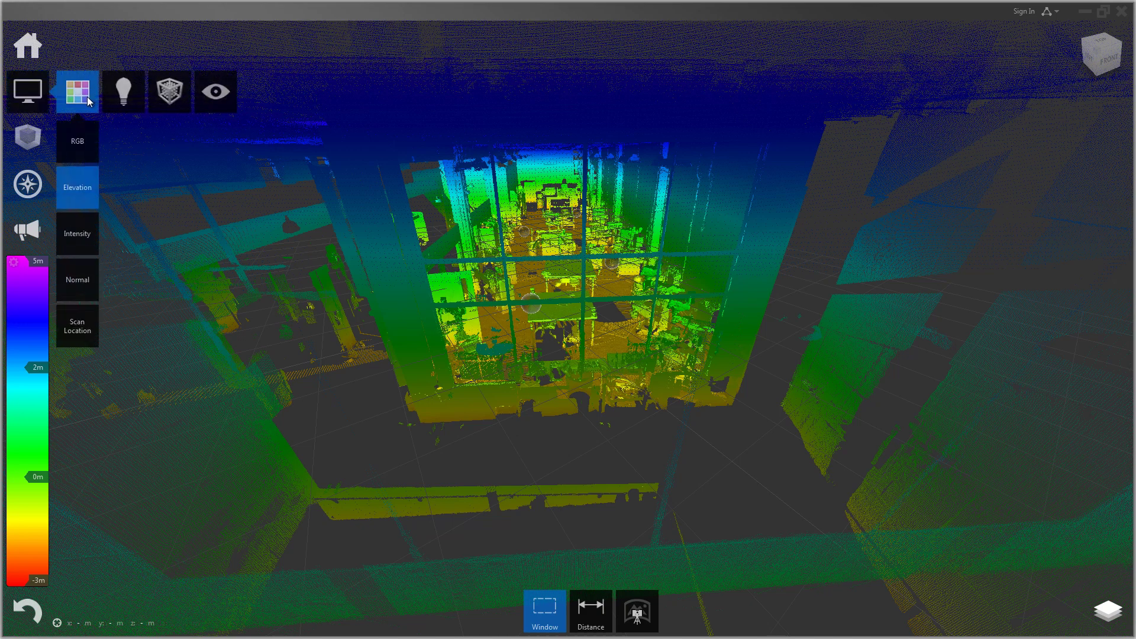
left_click(83, 239)
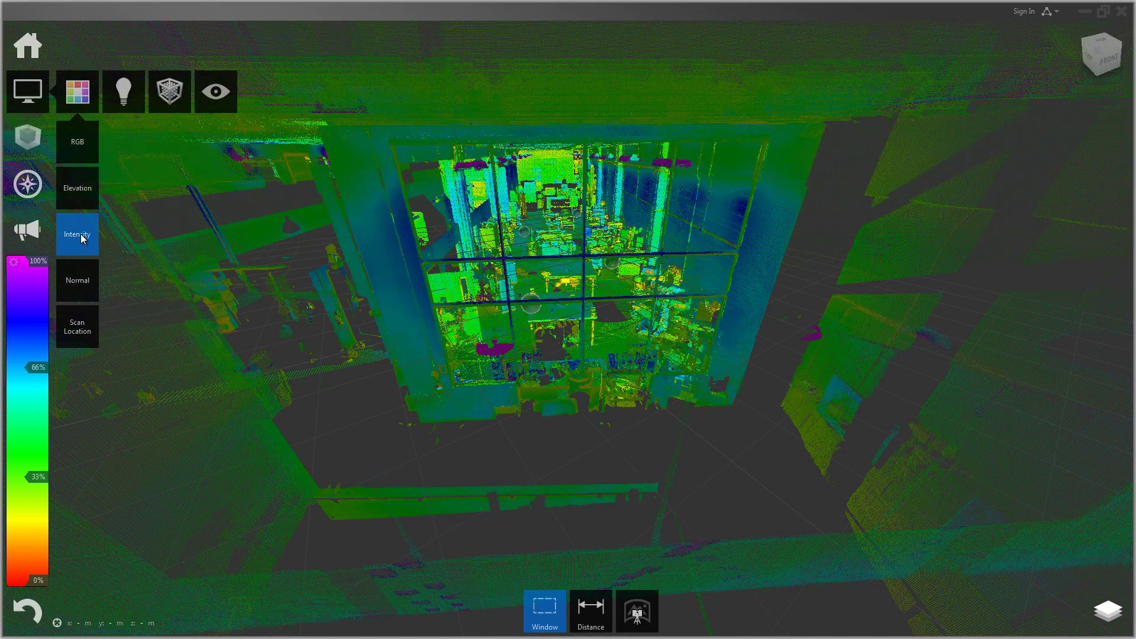
left_click(78, 282)
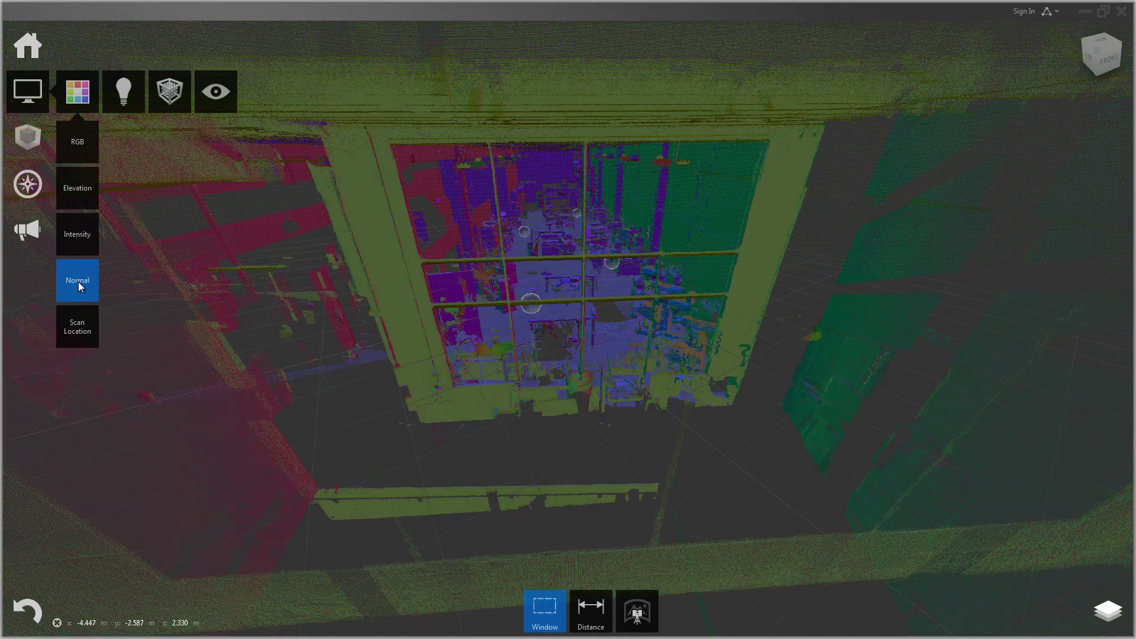
left_click(76, 329)
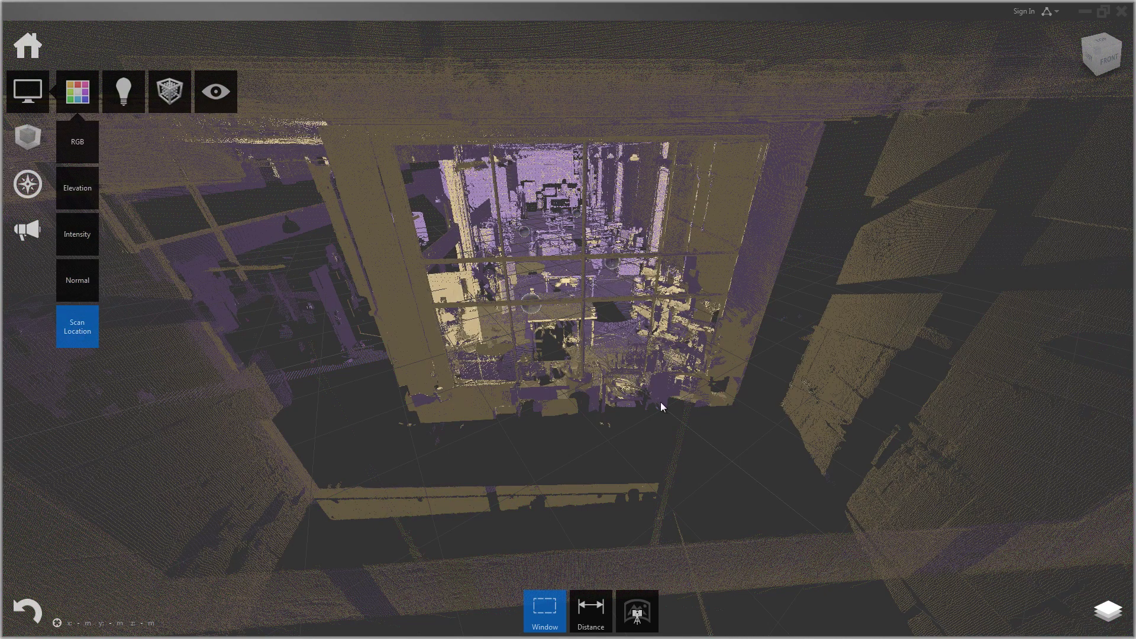
mouse_move(26, 78)
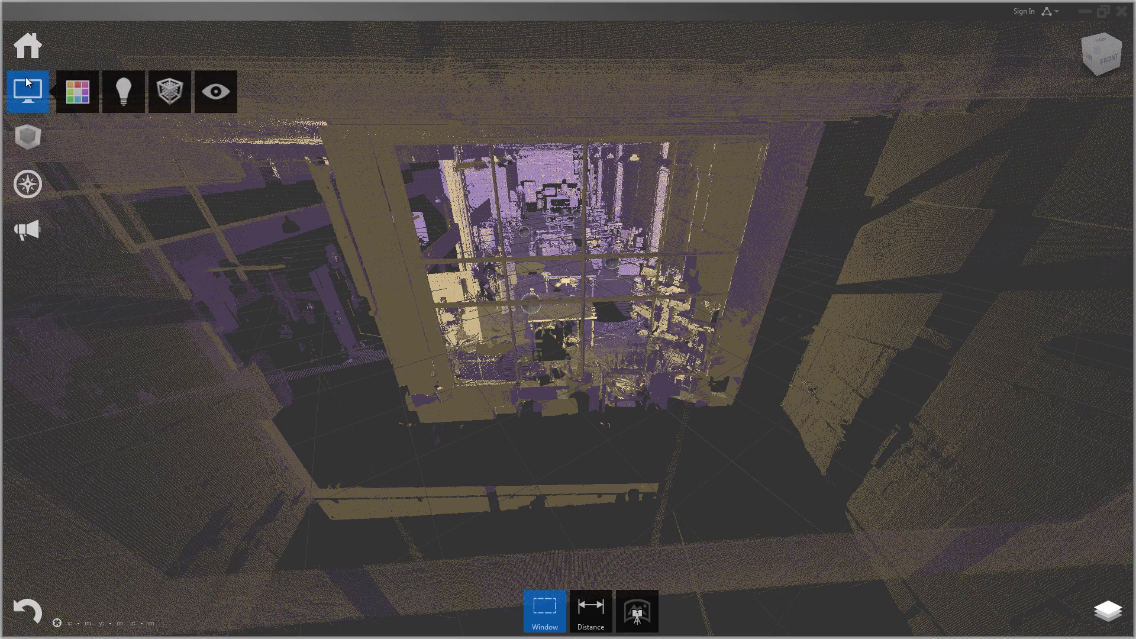
mouse_move(68, 94)
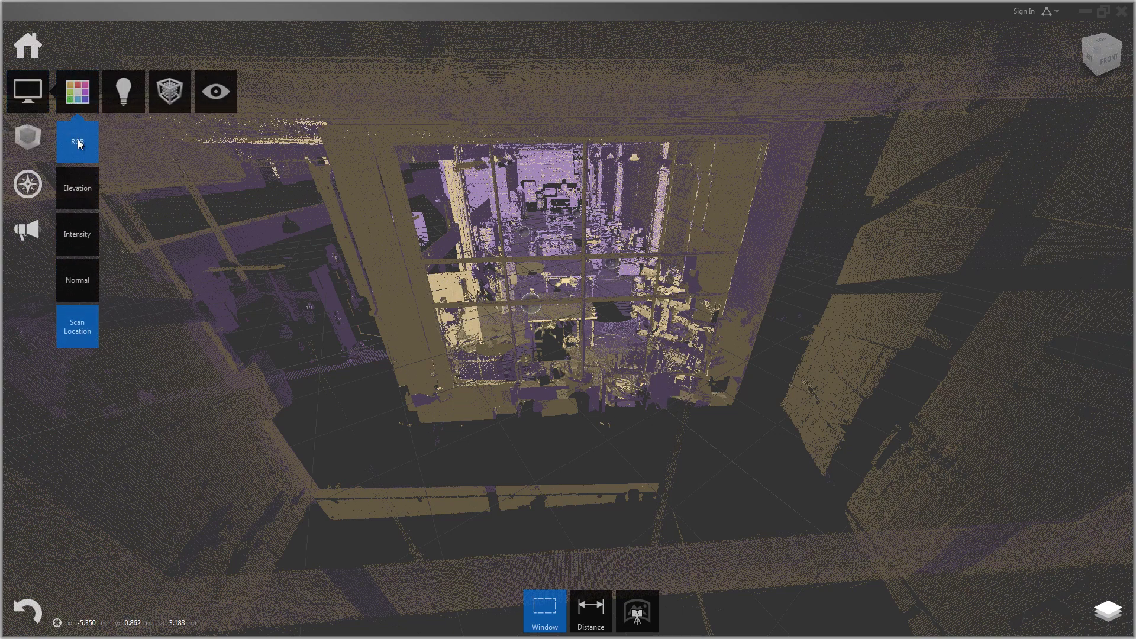
left_click(77, 143)
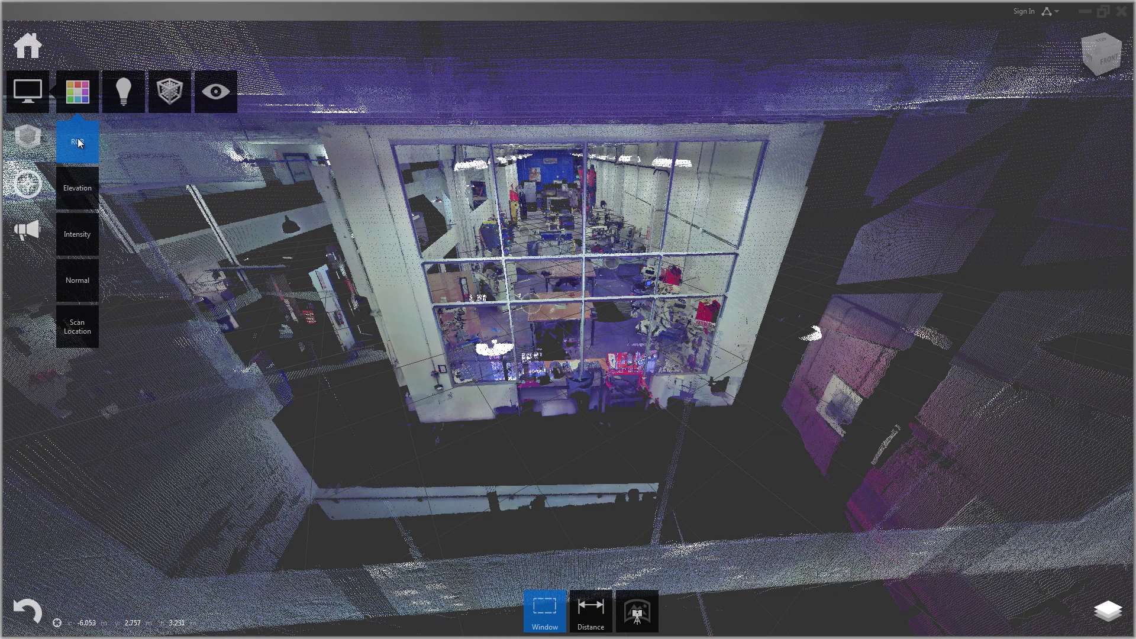
Try the Single and Double lighting sides on the point cloud, and set lighting sides back to None.
mouse_move(123, 94)
mouse_move(126, 141)
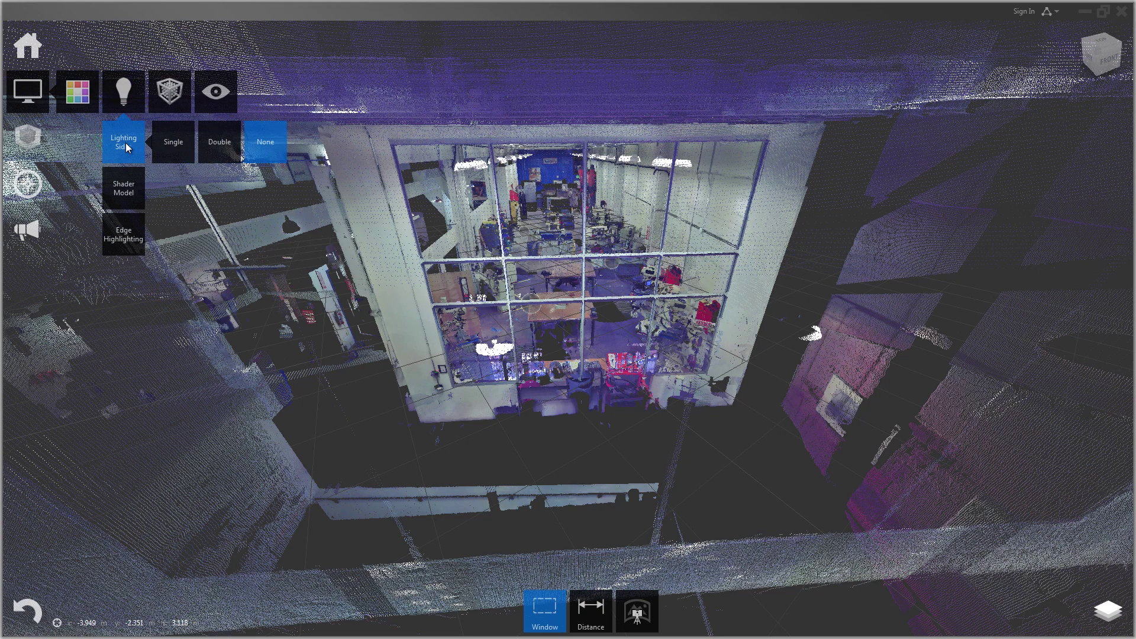
left_click(169, 141)
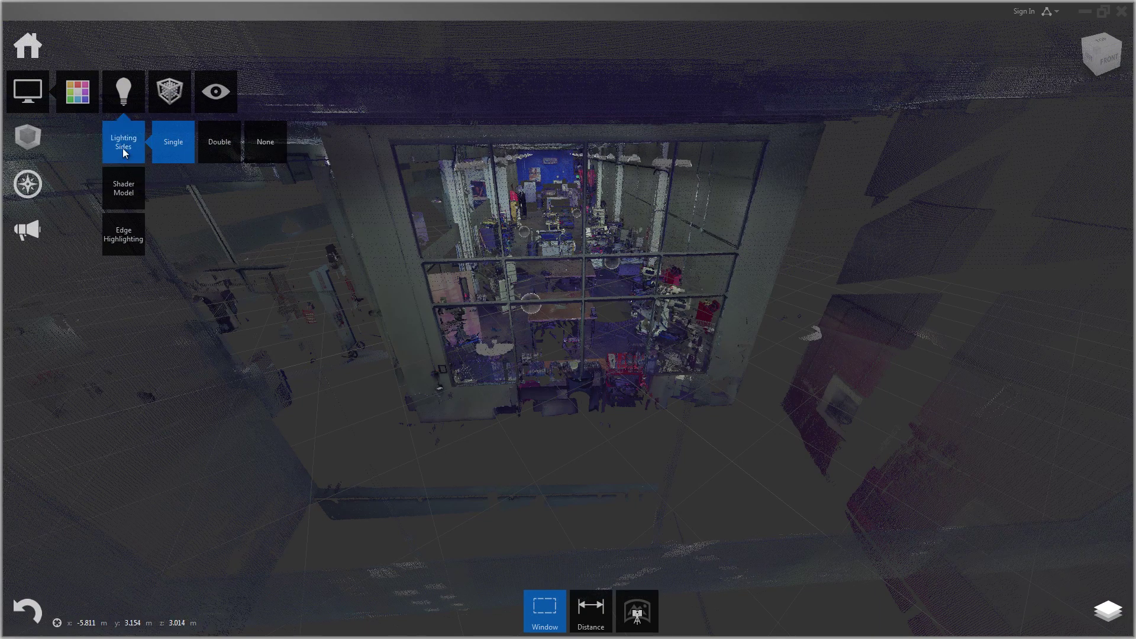
mouse_move(124, 142)
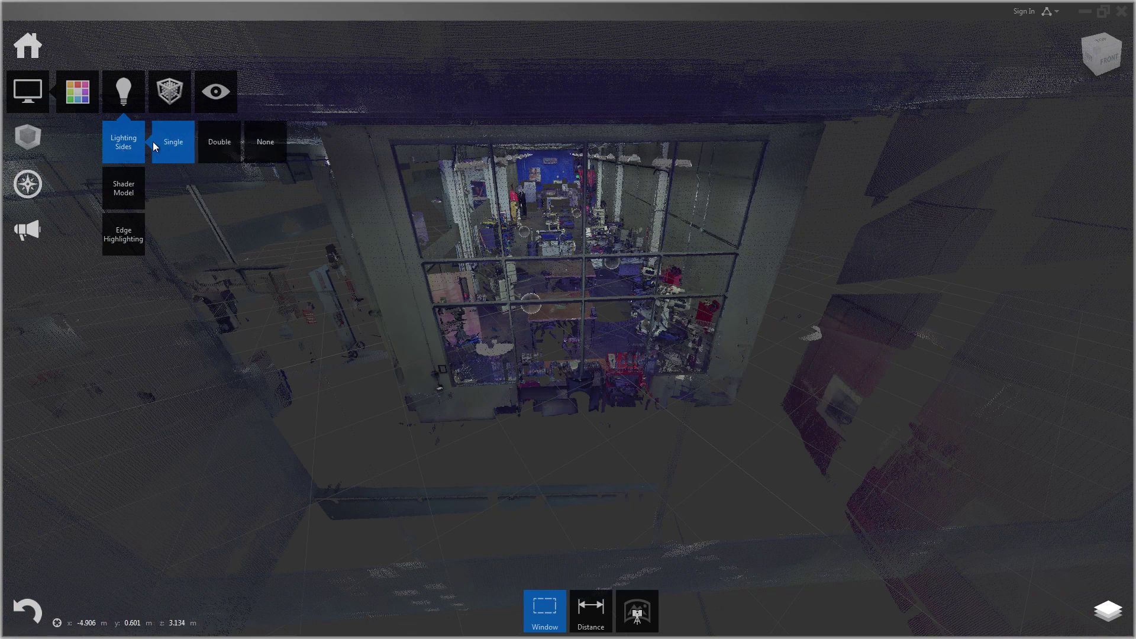
left_click(218, 142)
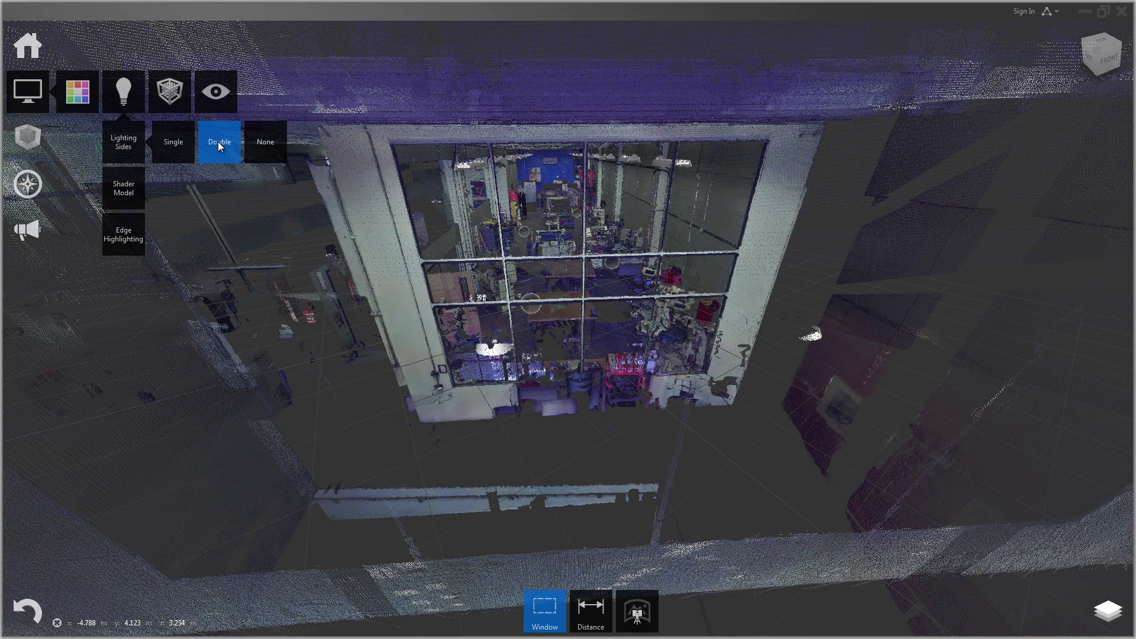
left_click(264, 140)
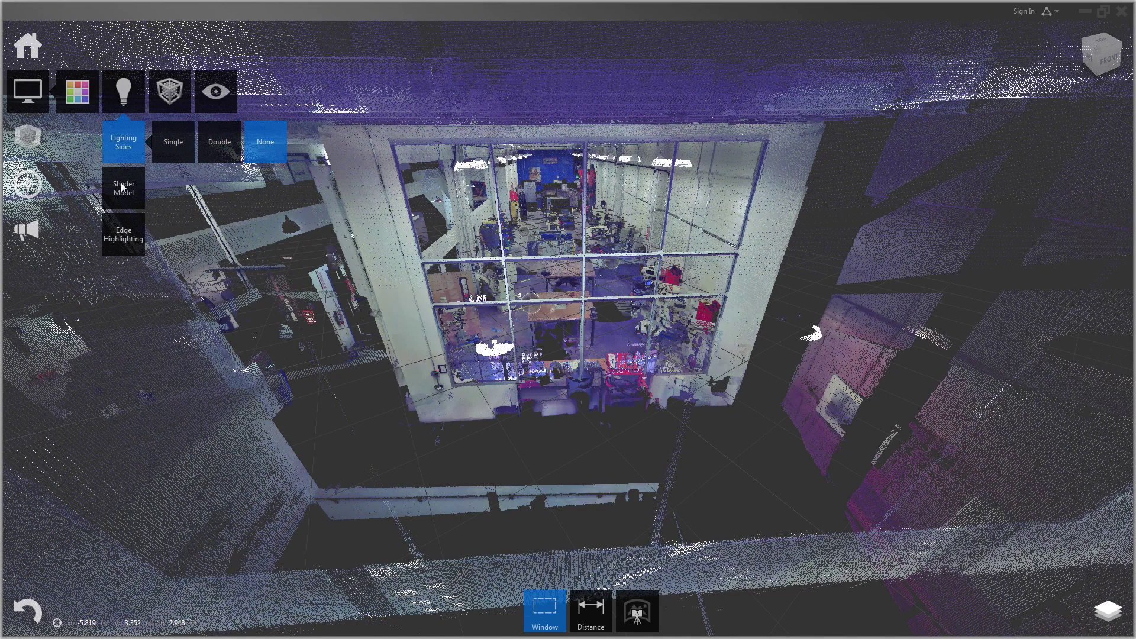
Try the Phong shader model on the point cloud and switch back to Lambert.
mouse_move(123, 190)
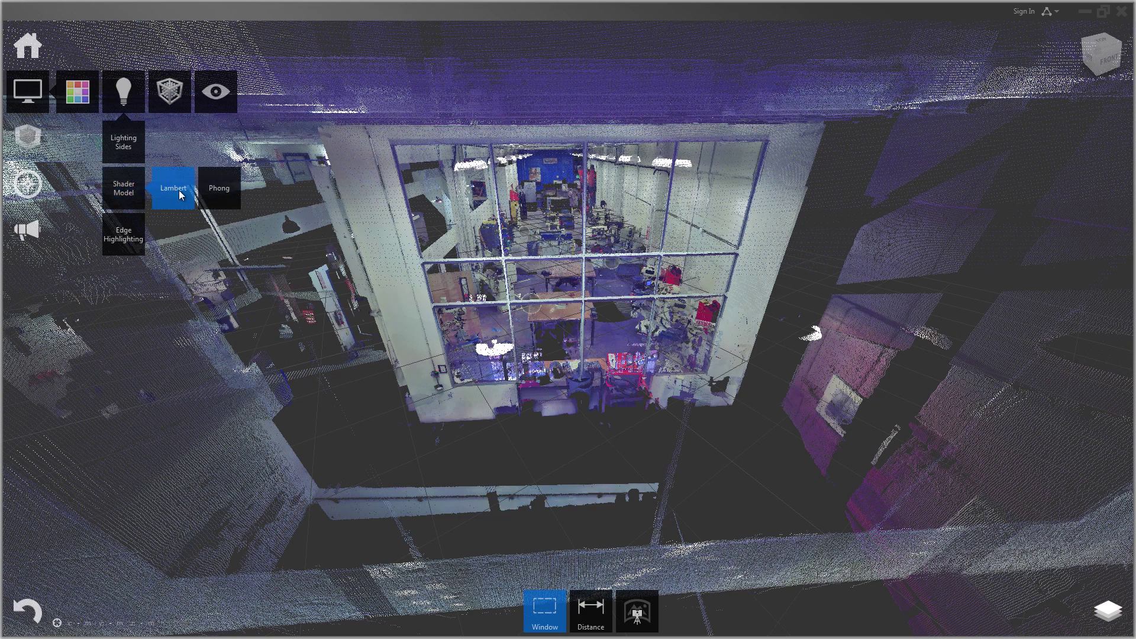
left_click(214, 188)
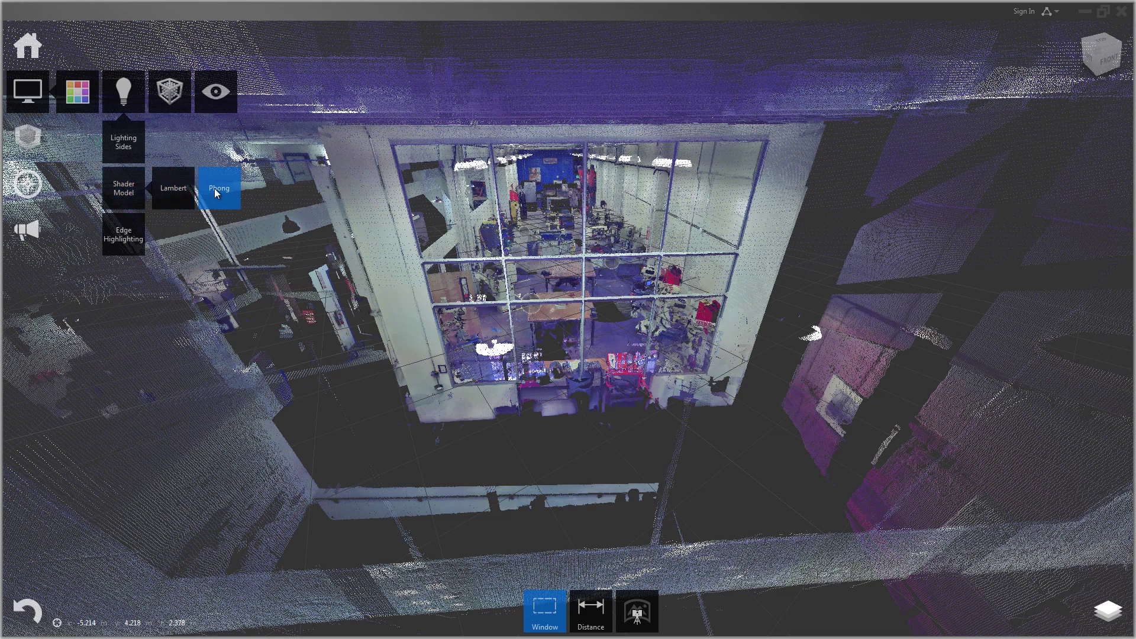
left_click(166, 190)
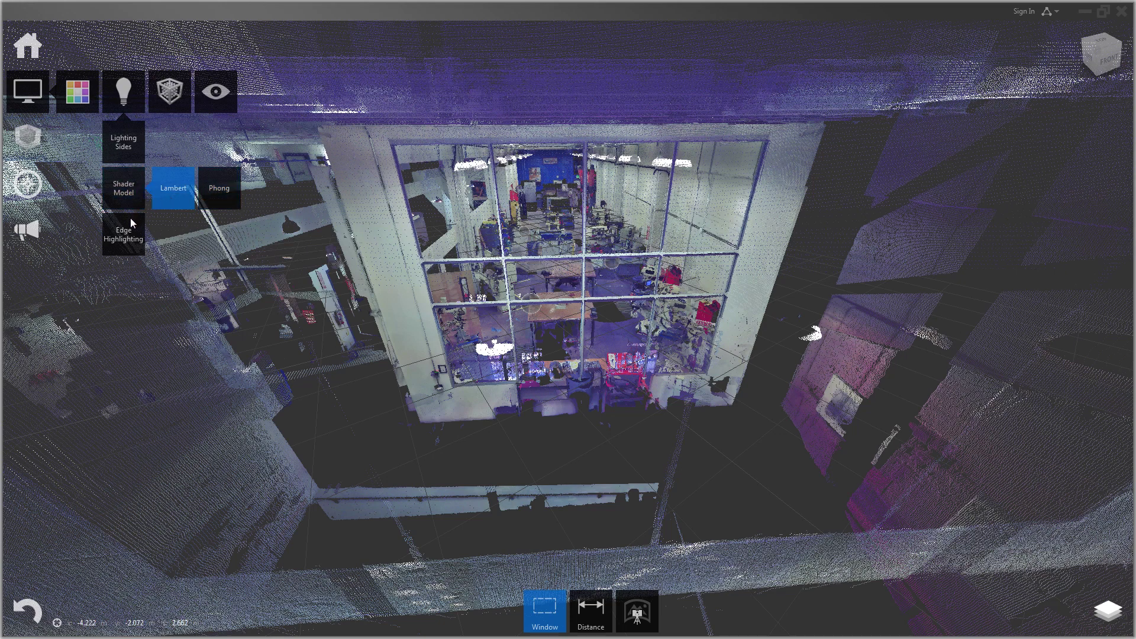
Preview the Default and Transparent edge highlighting styles, and set edge highlighting back to None.
mouse_move(128, 239)
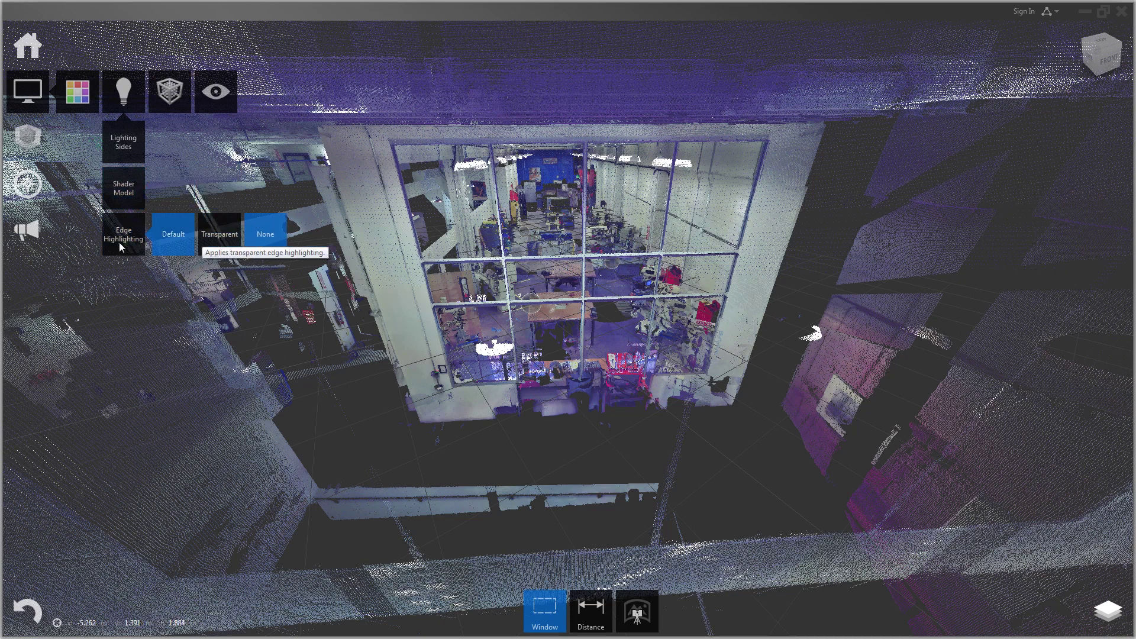
left_click(173, 236)
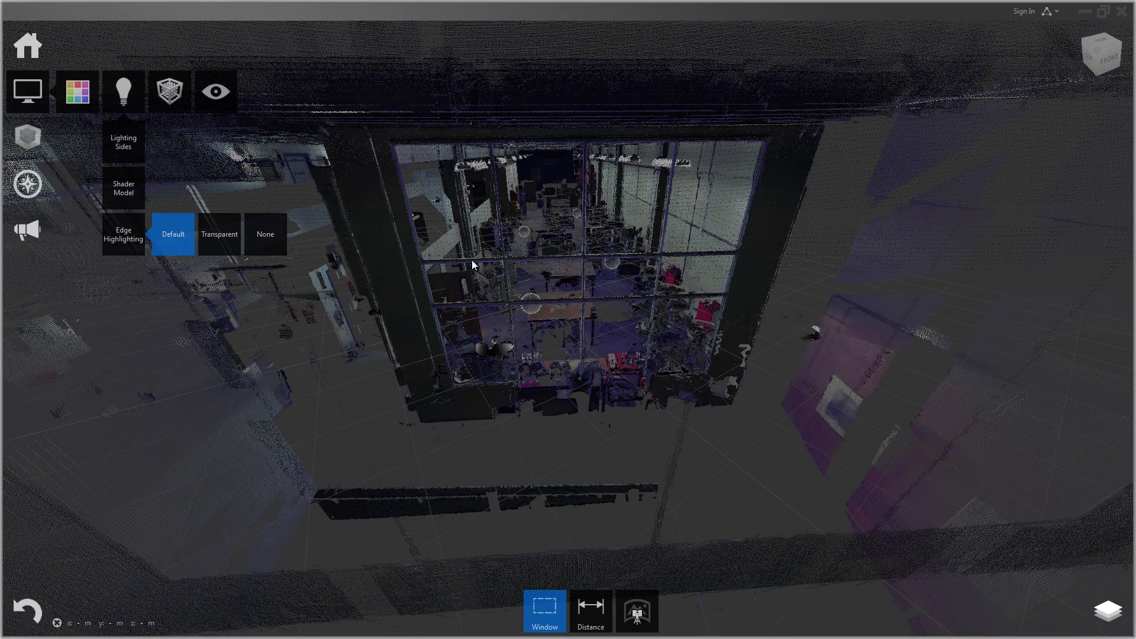
left_click(214, 238)
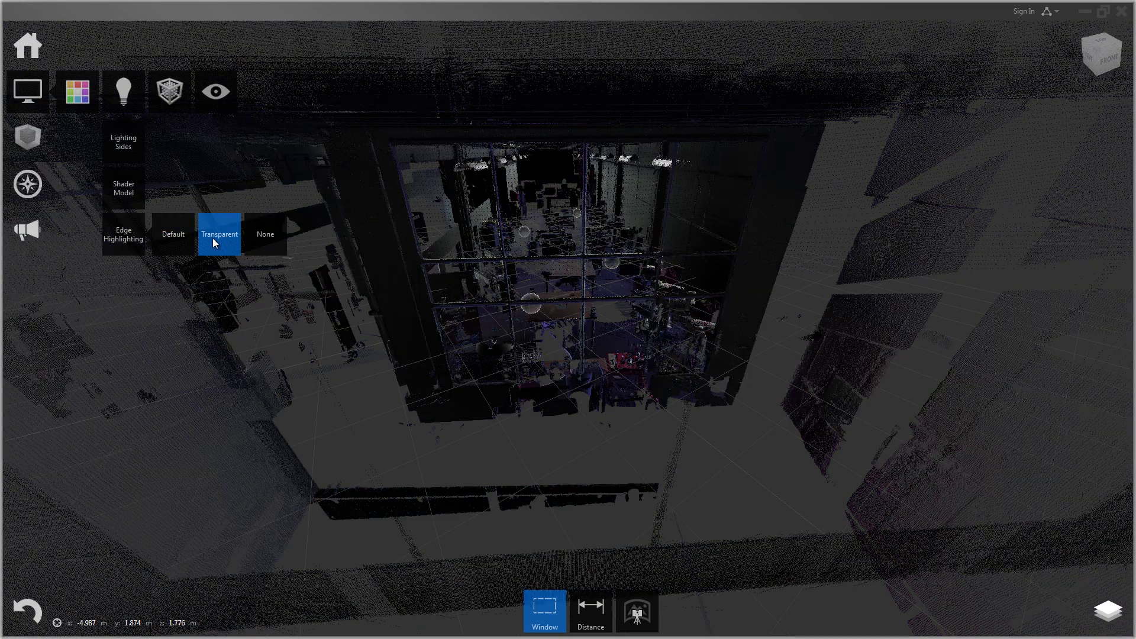
left_click(257, 237)
Try adjusting the point display size and leave it at the minimum value of 1.
mouse_move(165, 94)
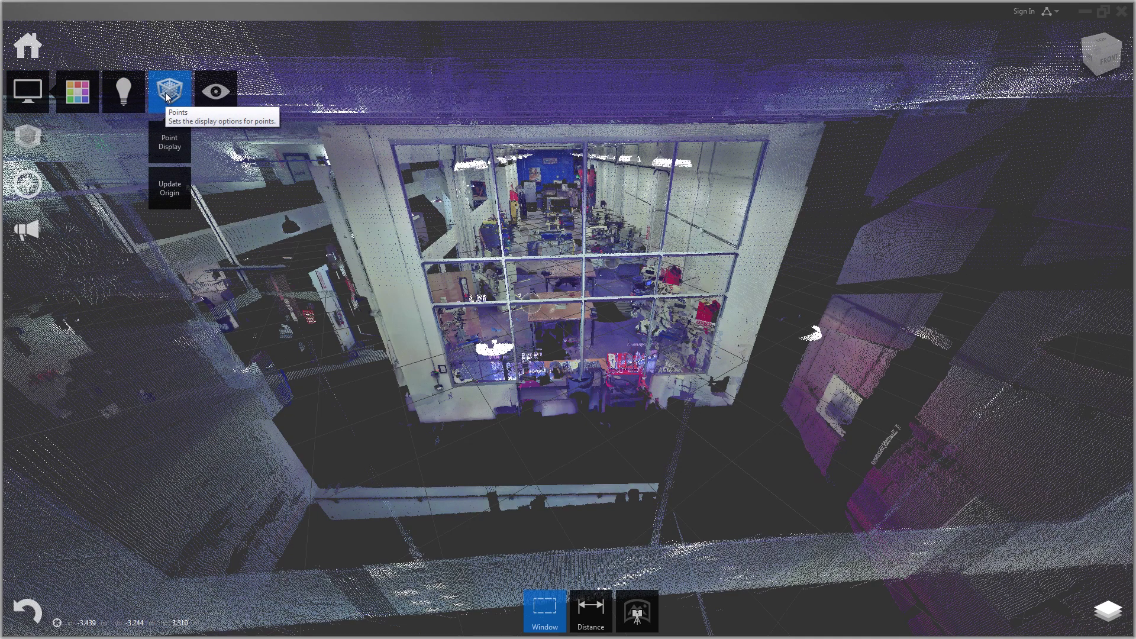
mouse_move(187, 138)
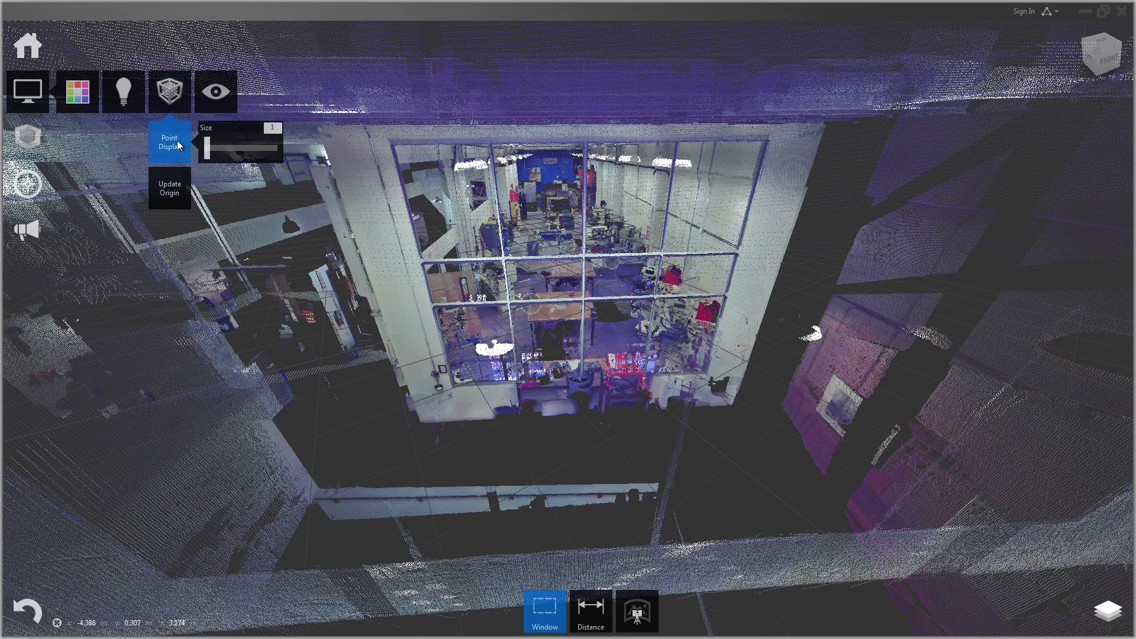
mouse_move(208, 145)
left_mouse_down()
mouse_move(249, 144)
mouse_move(200, 148)
left_mouse_up()
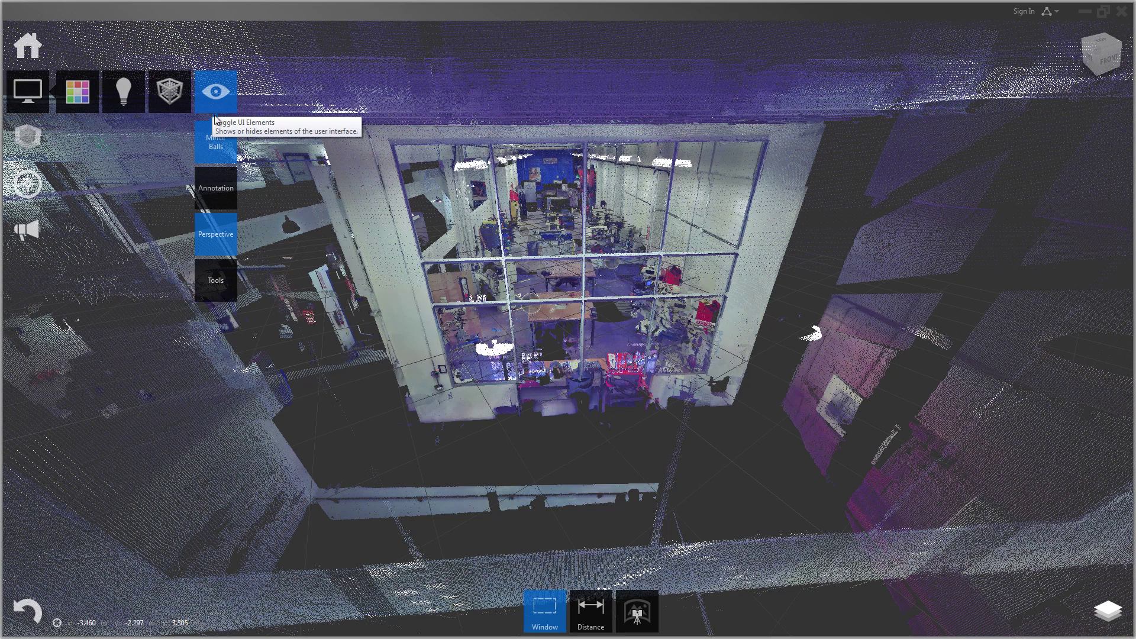
Turn off the grid among the toggleable user interface tools.
mouse_move(223, 207)
mouse_move(223, 285)
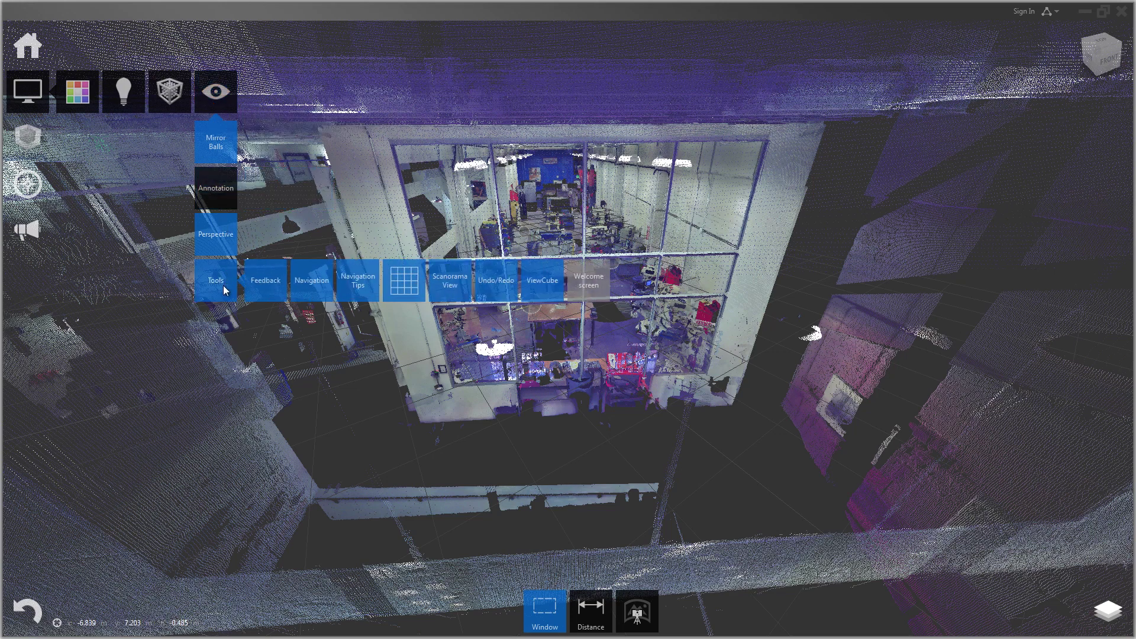
left_click(407, 286)
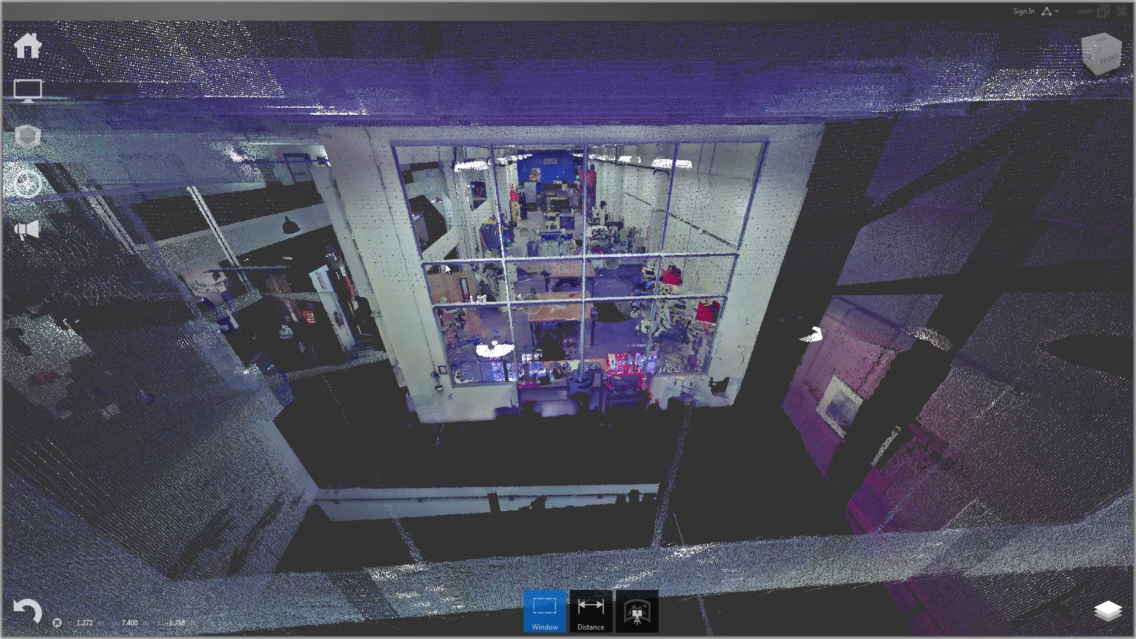
Activate the Pan navigation tool and shift the view of the point cloud slightly.
mouse_move(27, 184)
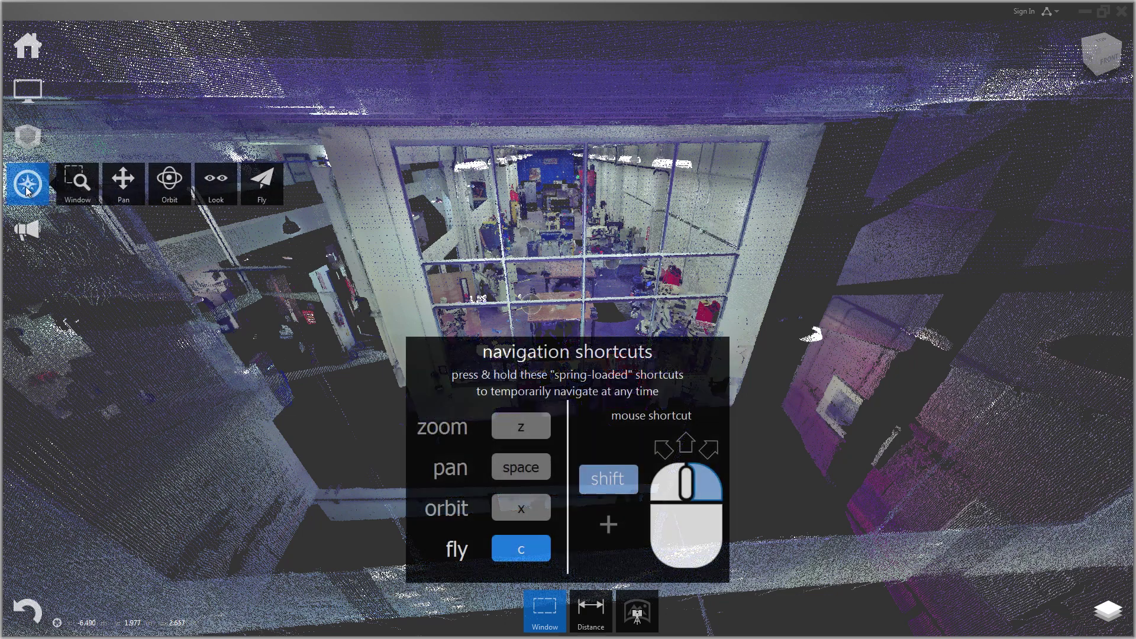
left_click(126, 185)
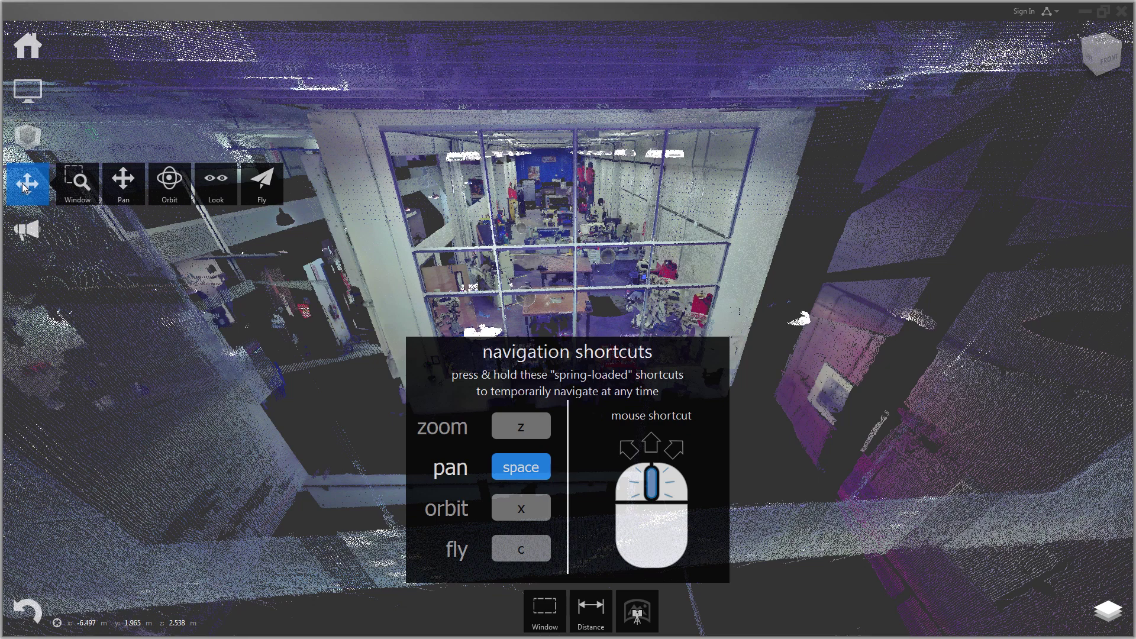
mouse_move(28, 90)
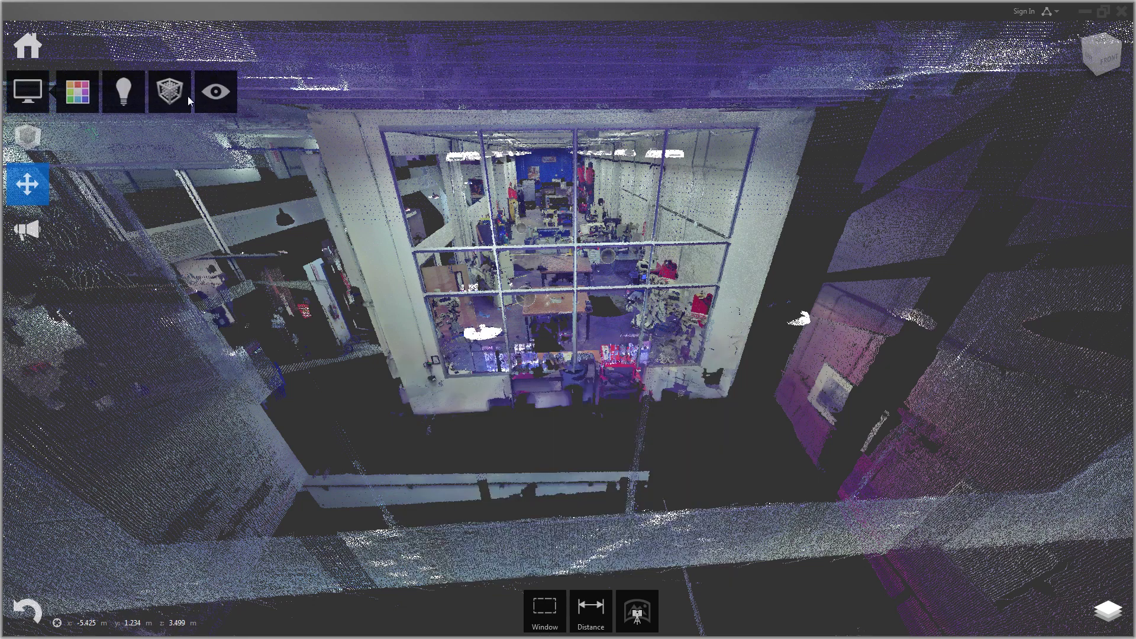
Navigate through the workshop point cloud, moving closer and farther and looking around the tables and machinery.
mouse_move(202, 100)
mouse_move(216, 279)
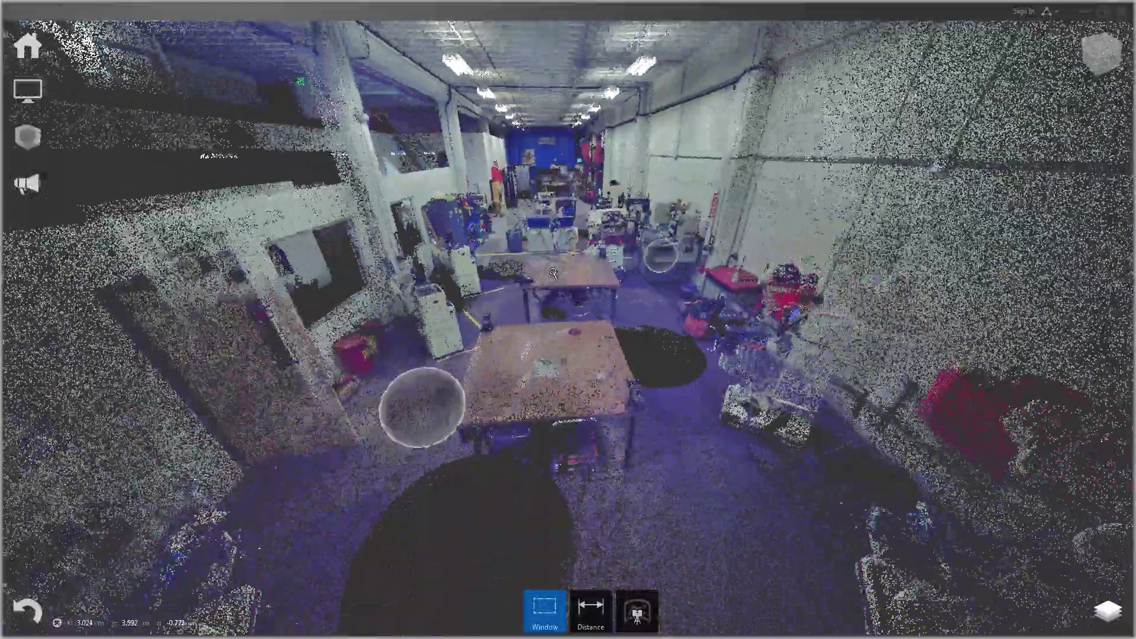
scroll(553, 272, "down", 10)
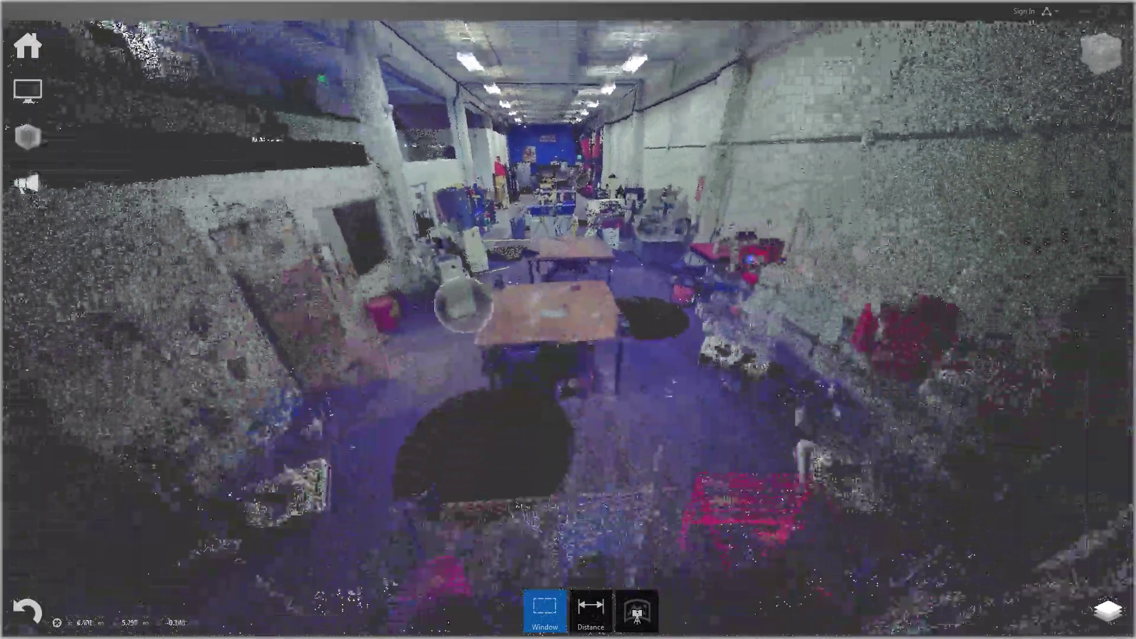
scroll(559, 220, "up", 3)
scroll(558, 221, "down", 2)
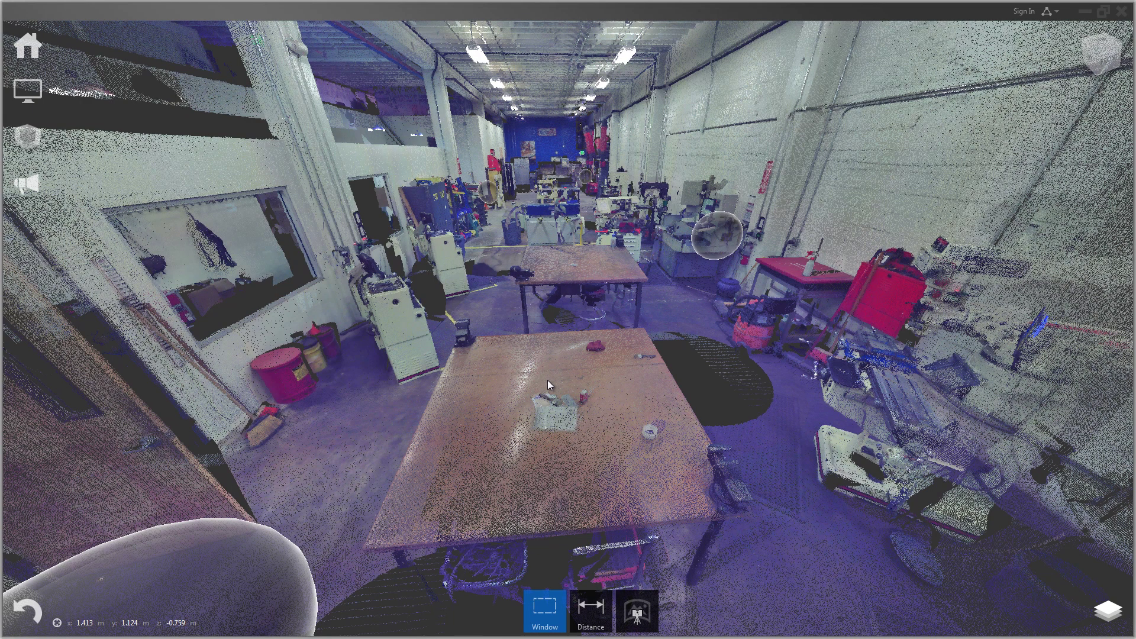
scroll(547, 381, "down", 1)
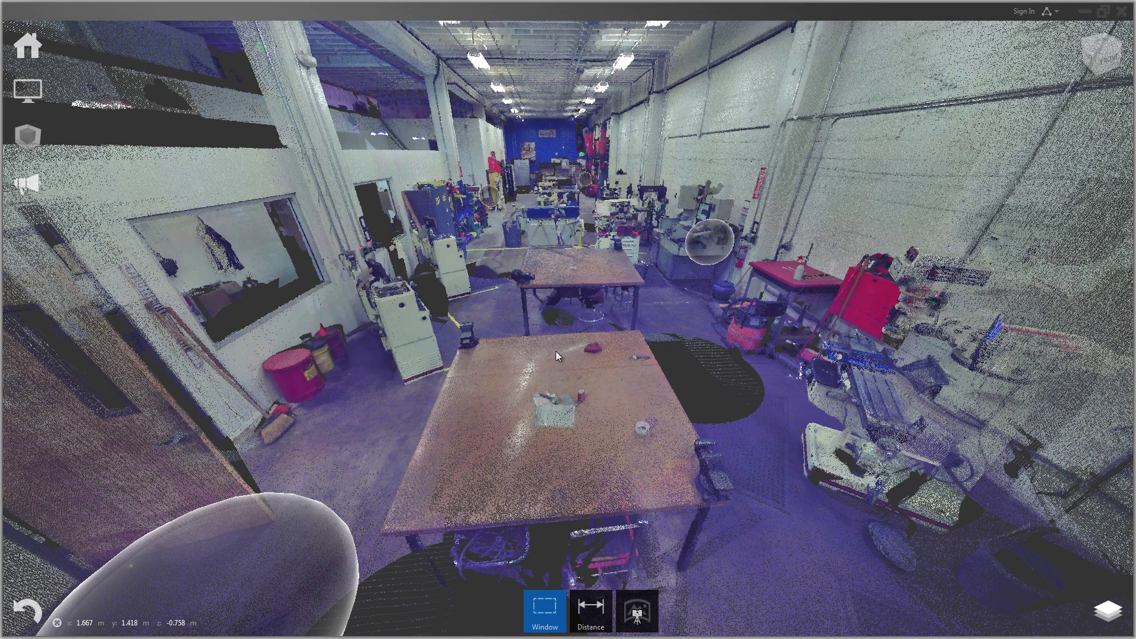
left_click_drag(556, 352, 731, 357)
left_click_drag(919, 276, 766, 298)
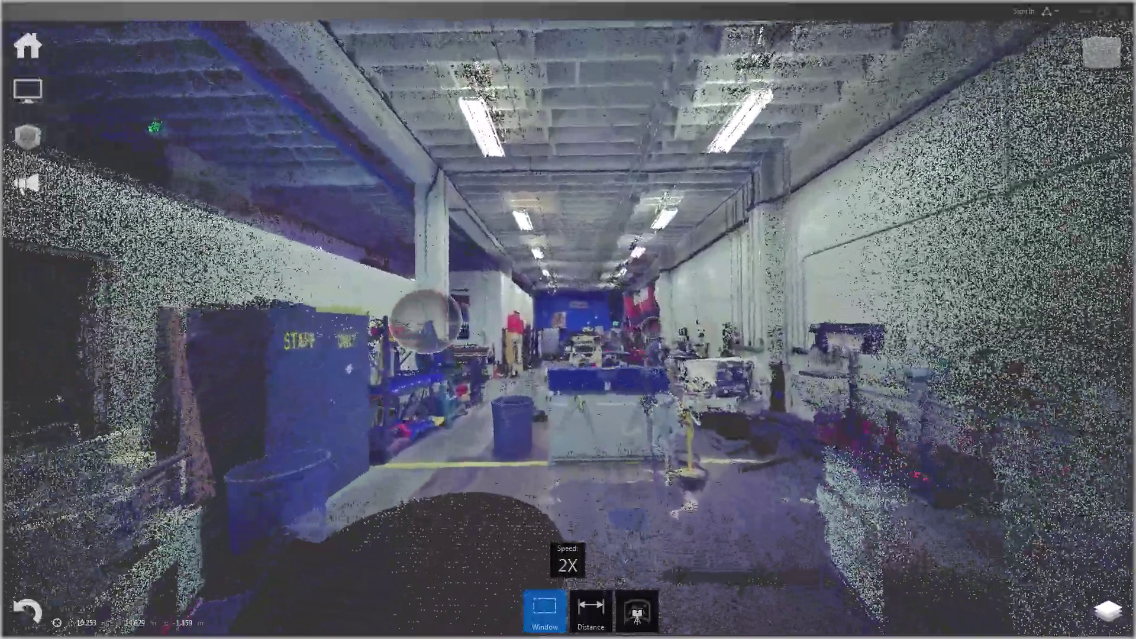
key("w")
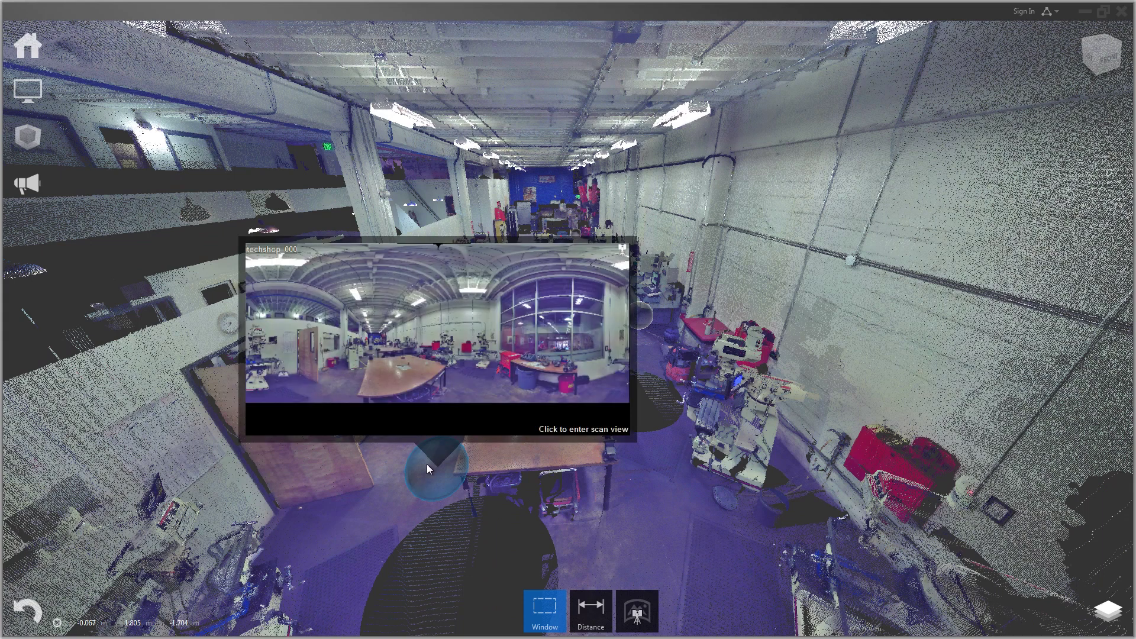
Preview the scans at the two nearby mirror balls and enter the scan view of techshop_001.
mouse_move(645, 312)
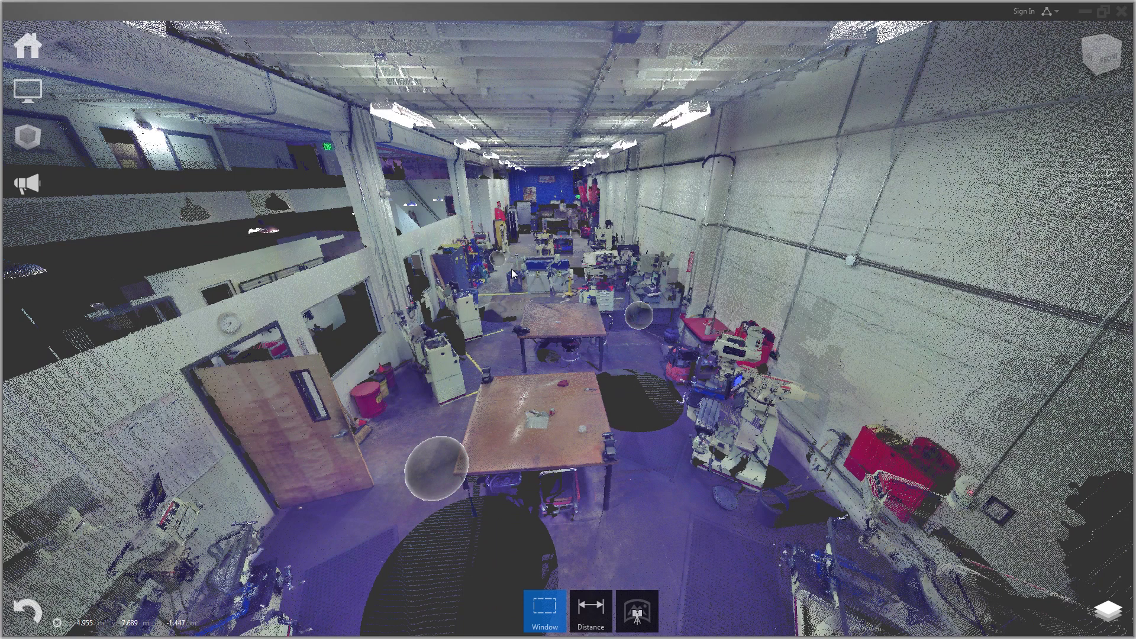
mouse_move(496, 261)
mouse_move(576, 232)
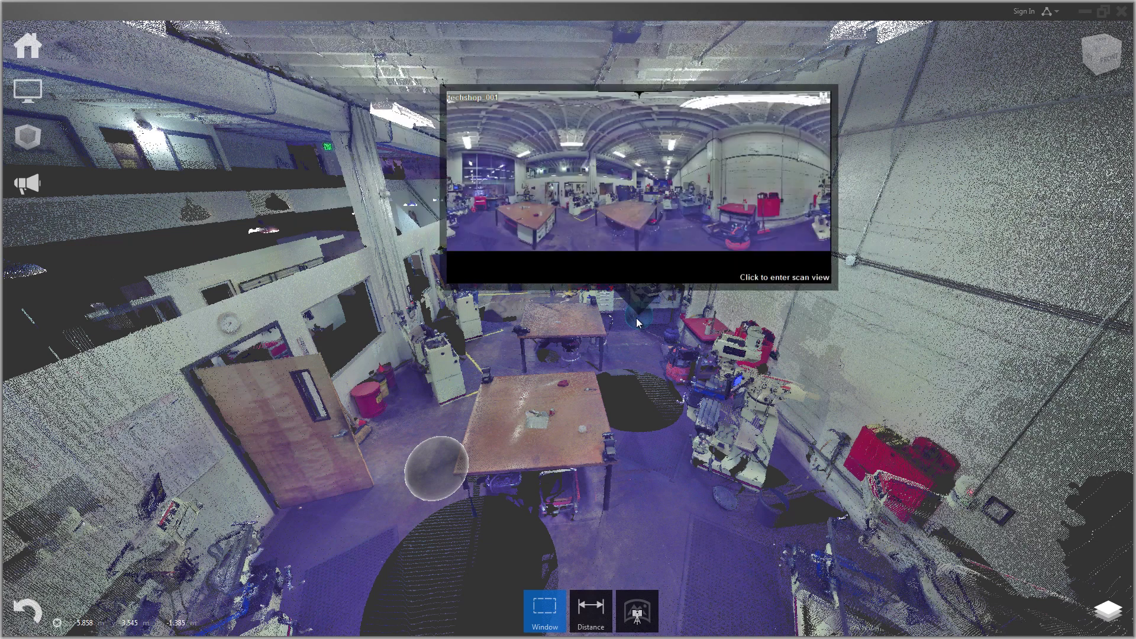
mouse_move(433, 477)
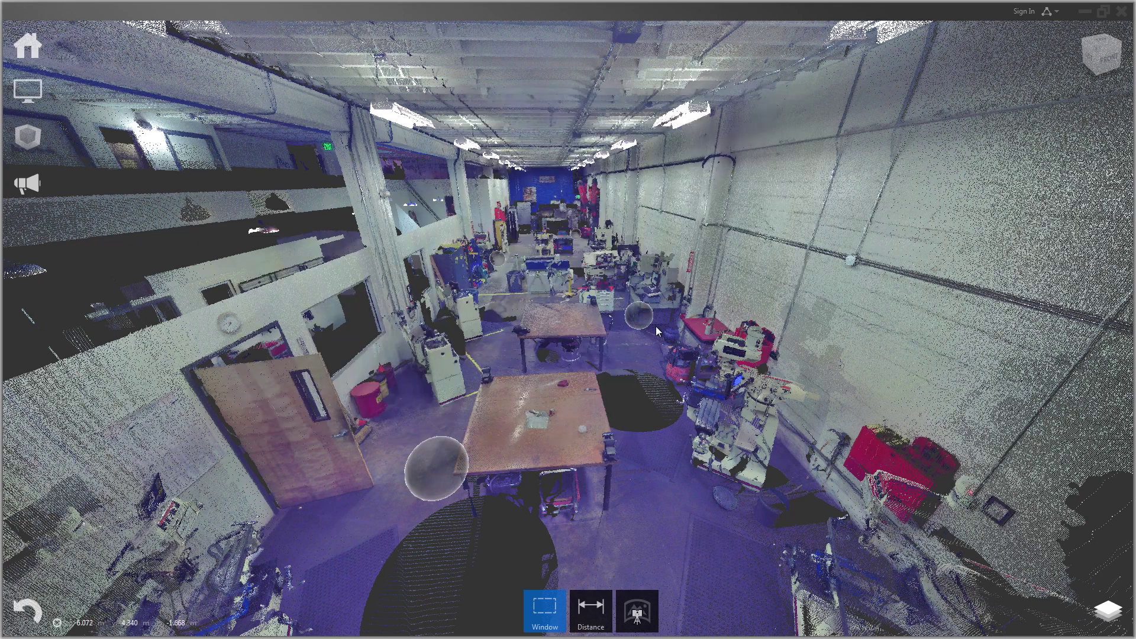
left_click(641, 314)
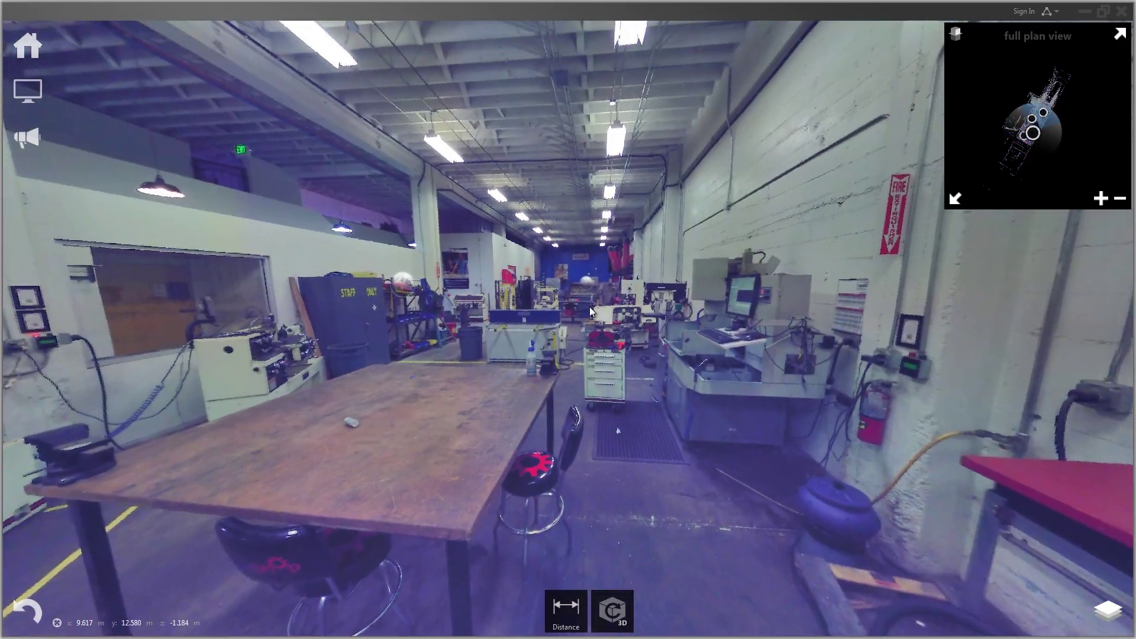
Jump from the current scan view to the next scan location down the workshop and look around it.
left_click(585, 283)
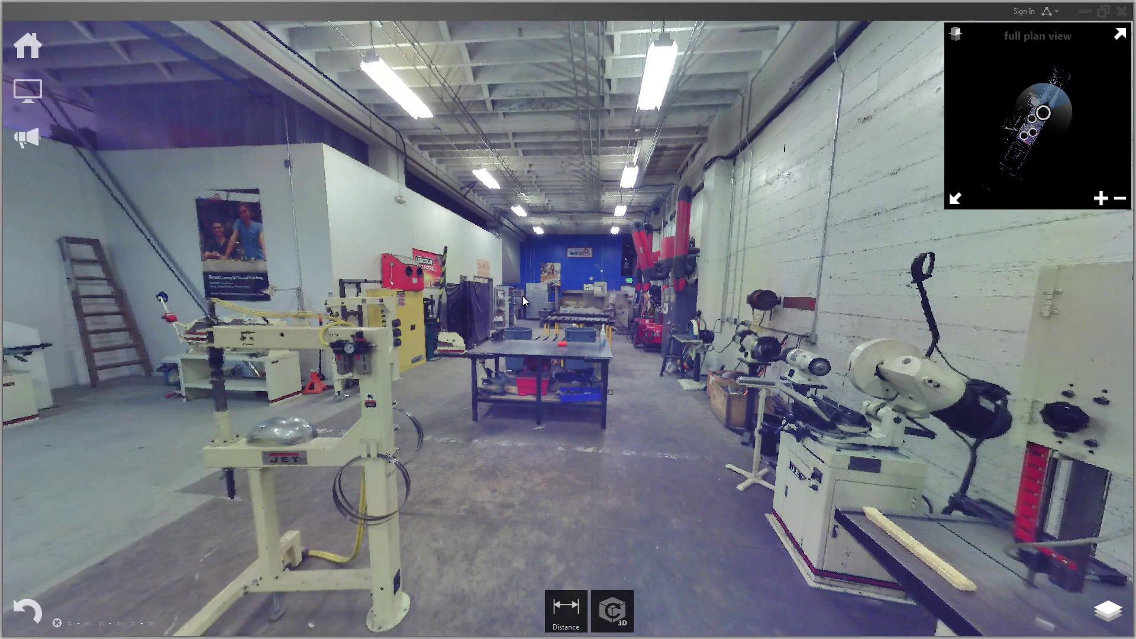
left_click_drag(253, 320, 857, 271)
left_click_drag(420, 308, 740, 458)
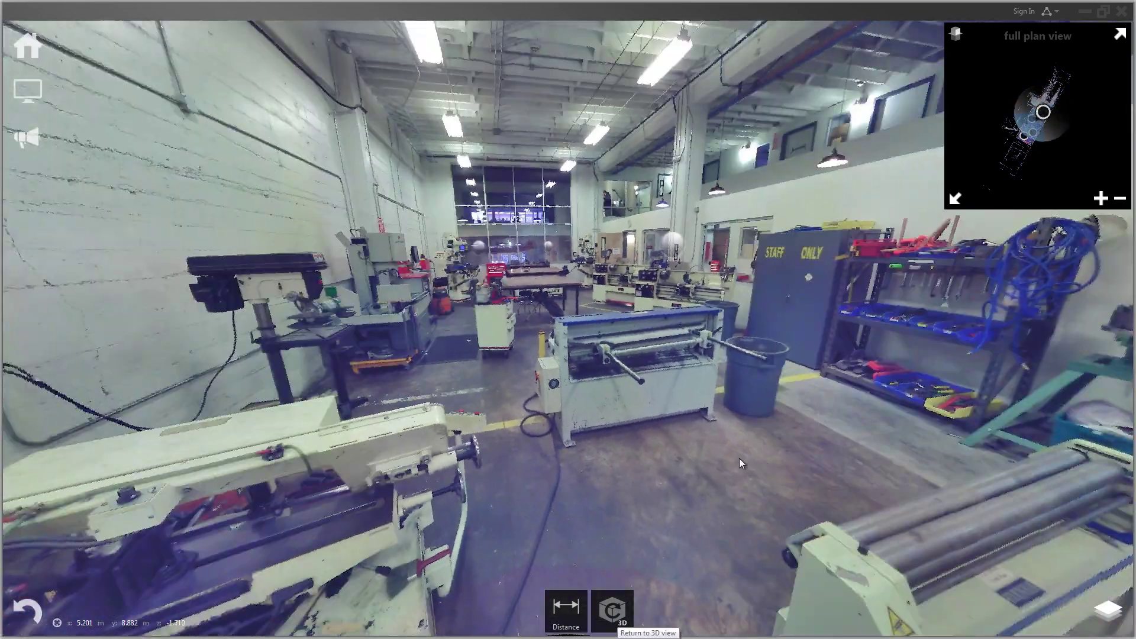
Return to the 3D view and pull back to an overview of the workshop.
left_click(611, 609)
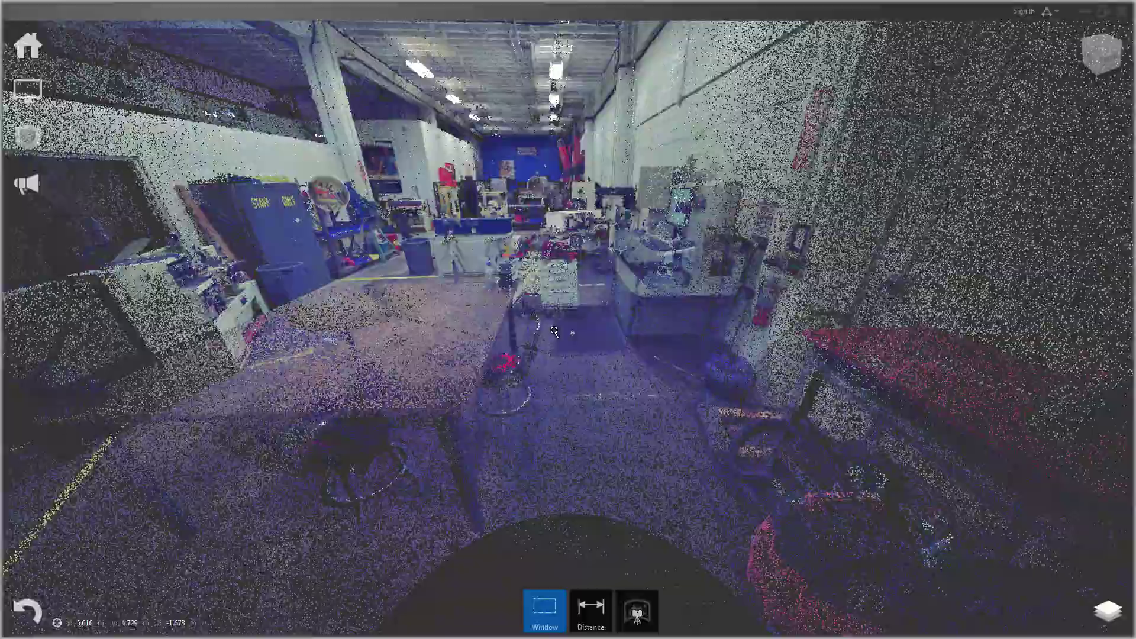
scroll(554, 330, "down", 4)
middle_click_drag(423, 359, 494, 341)
scroll(494, 341, "down", 4)
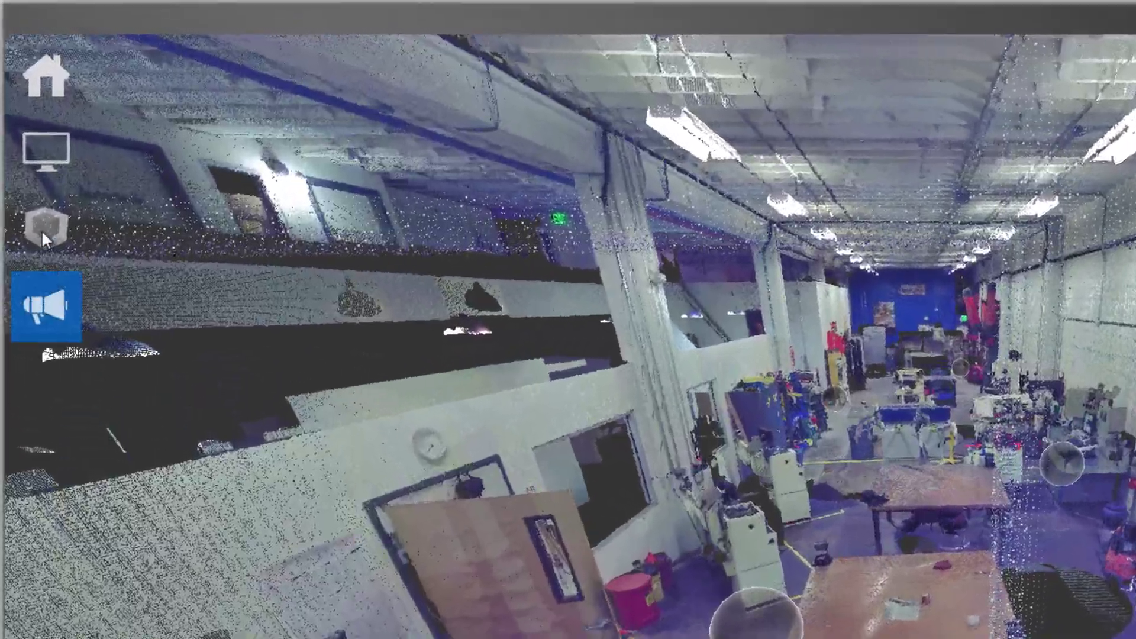
Turn off the mirror balls marking the scan locations in the point cloud.
left_click(19, 93)
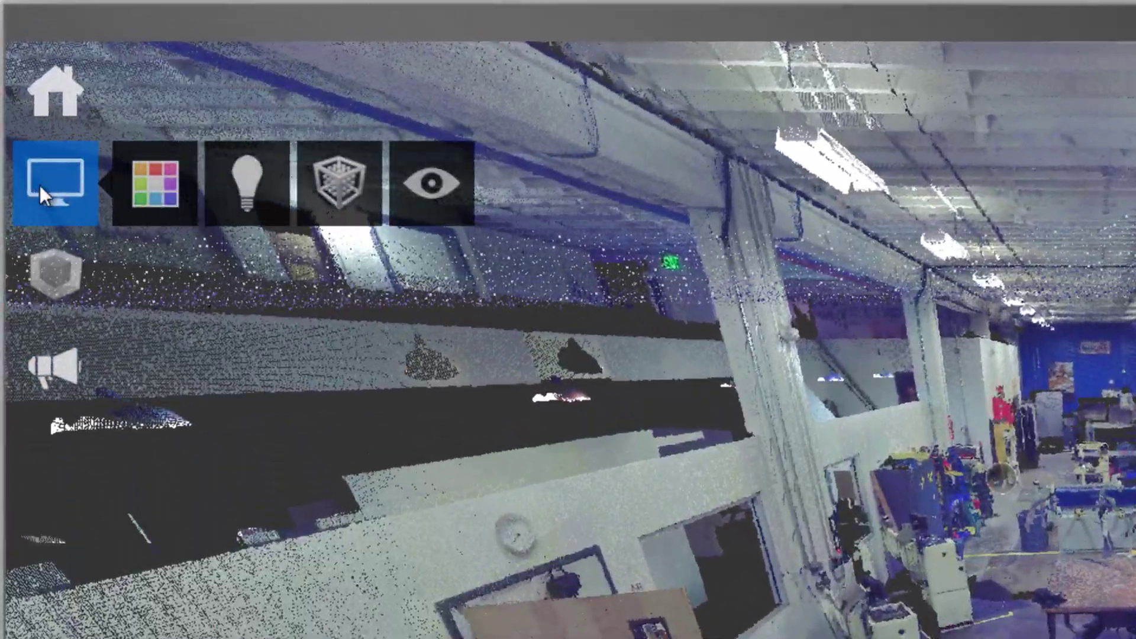
left_click(445, 177)
mouse_move(431, 268)
left_click_drag(520, 290, 496, 289)
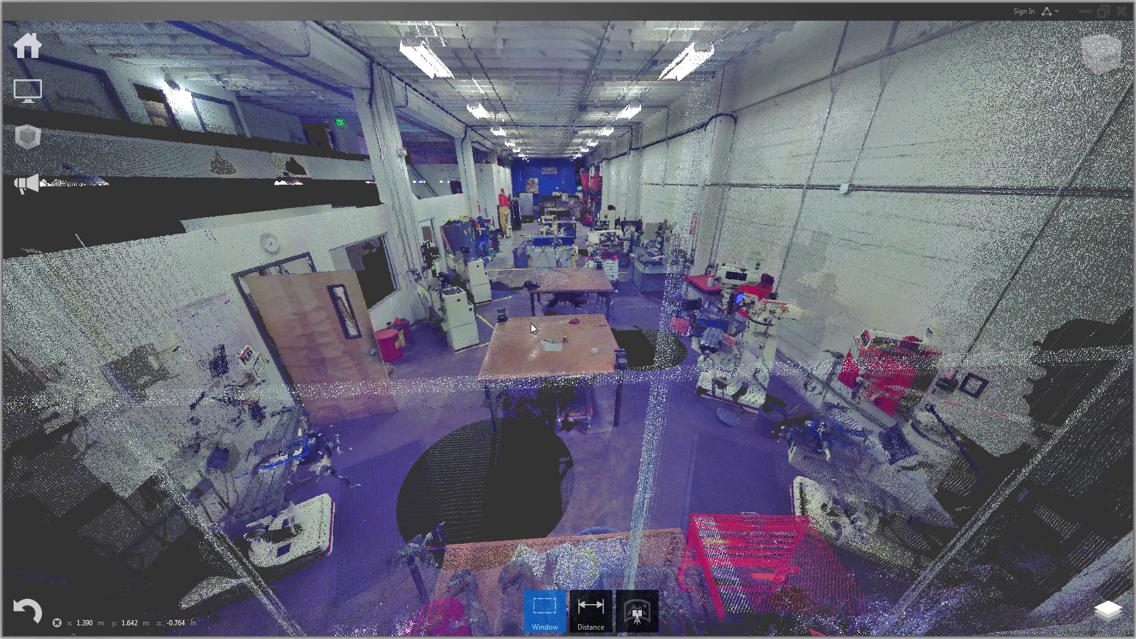
Turn on the grid among the toggleable user interface tools.
mouse_move(31, 94)
mouse_move(225, 96)
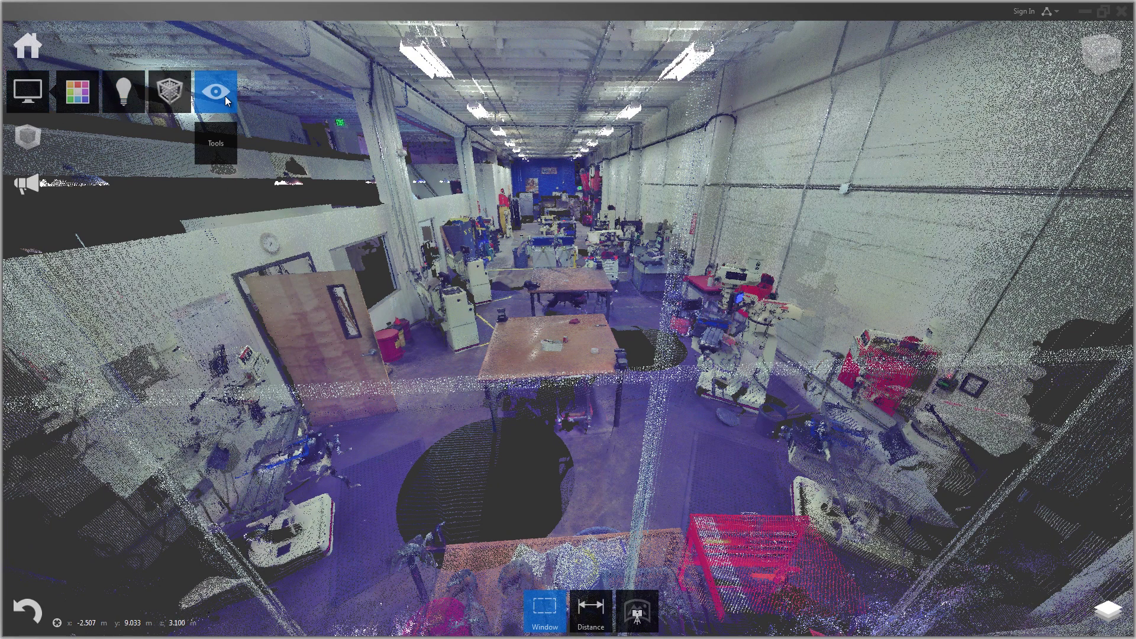
mouse_move(230, 280)
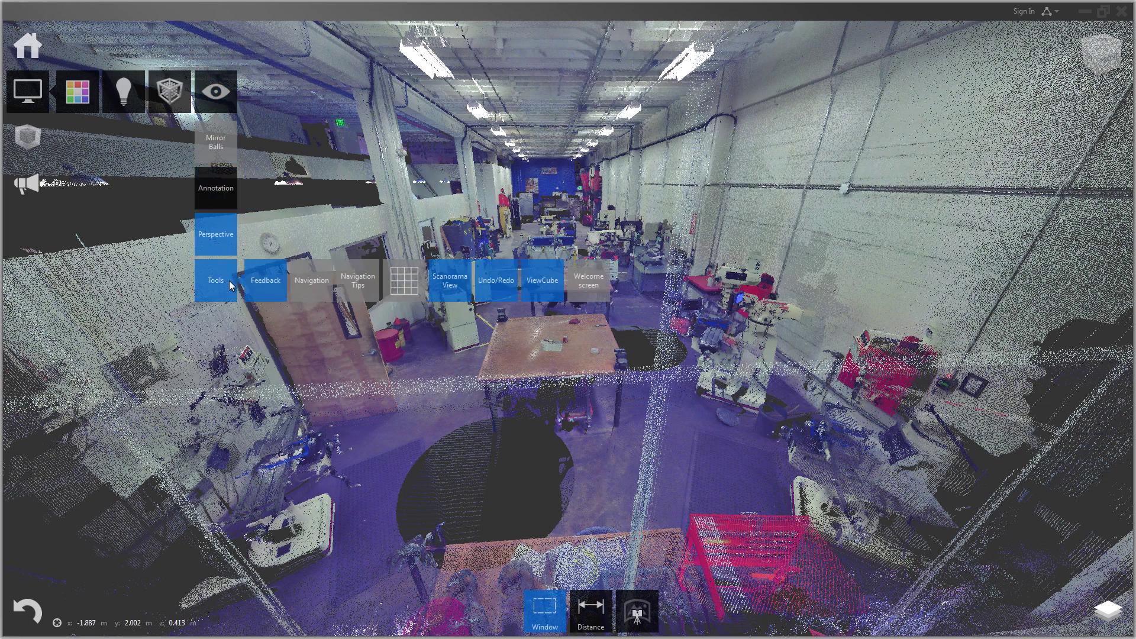
left_click(397, 279)
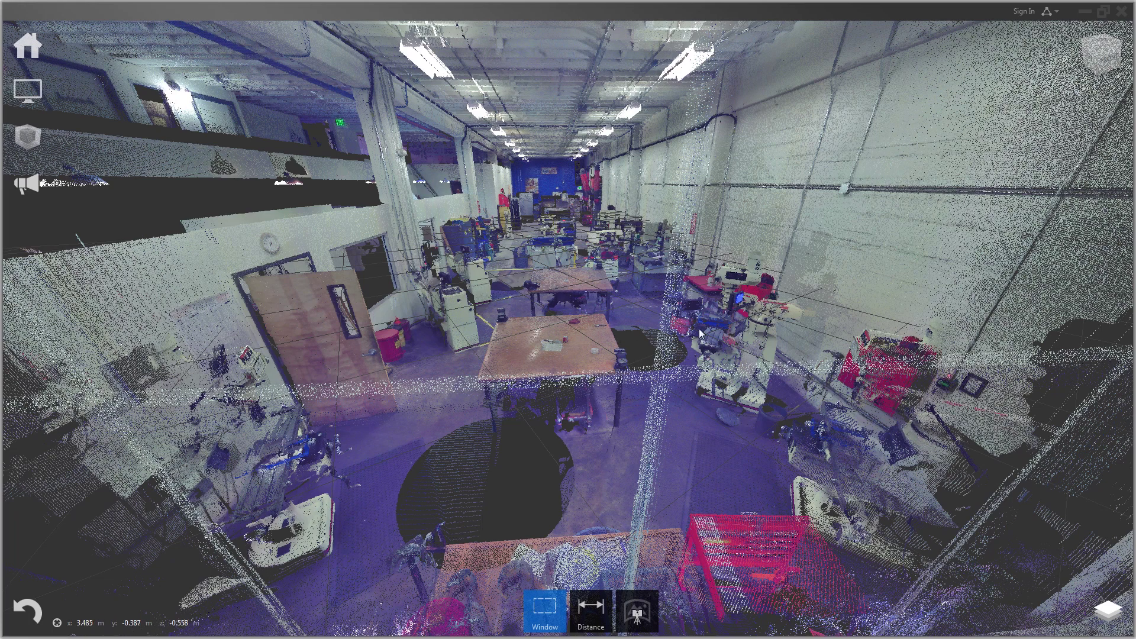
Use Update Origin to place the origin on the floor in the room corner beside the milling machine.
double_click(533, 342)
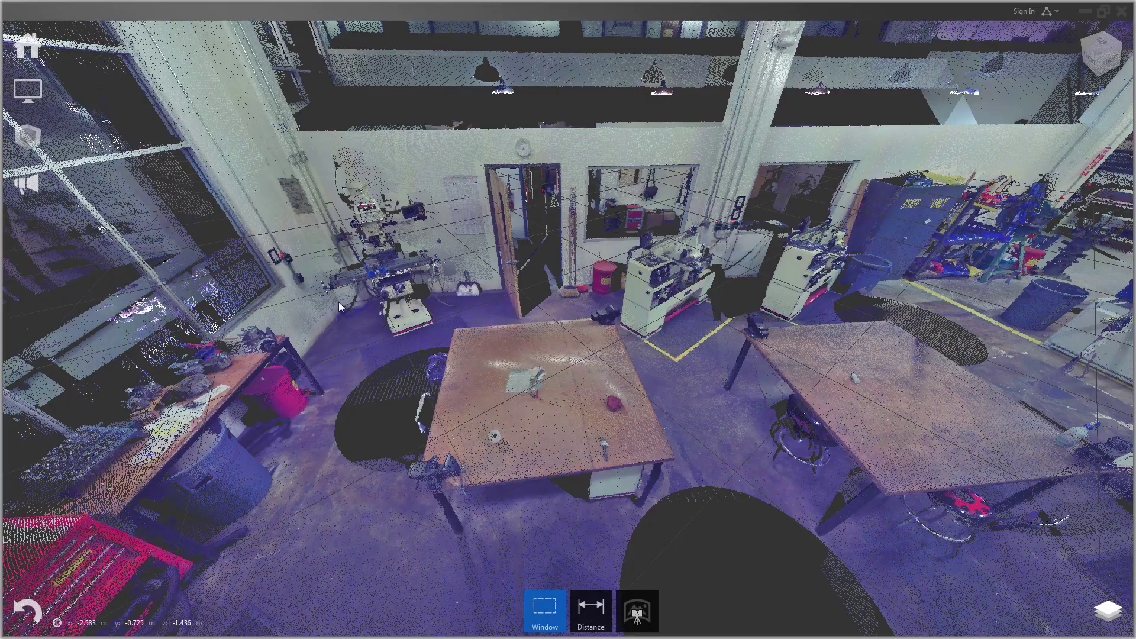
scroll(374, 324, "up", 1)
middle_click_drag(374, 324, 412, 325)
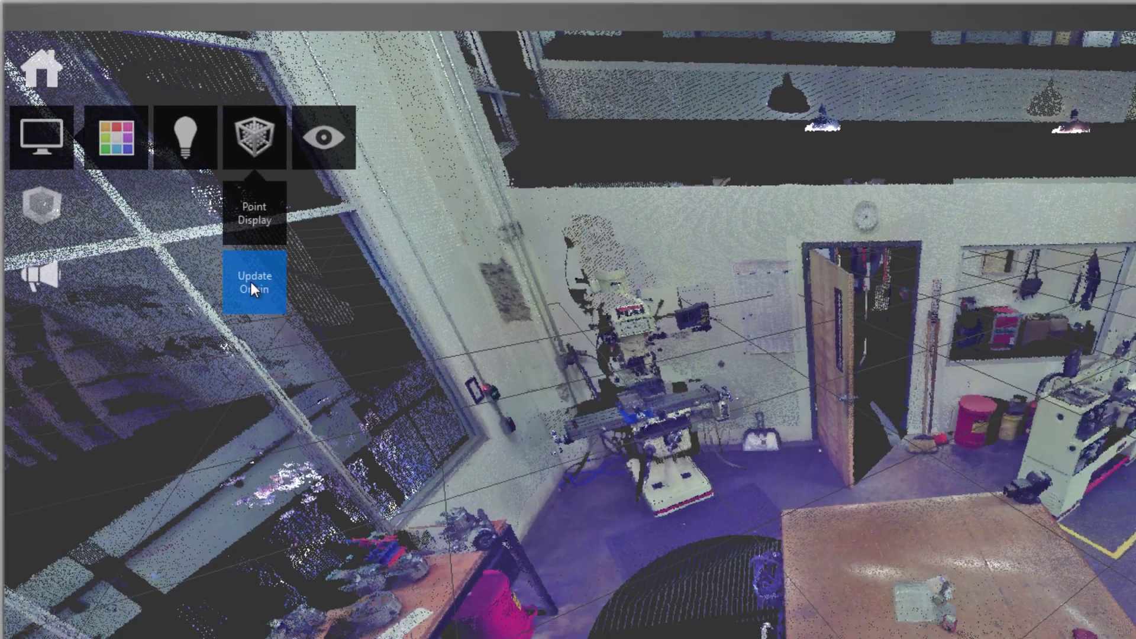
left_click(335, 375)
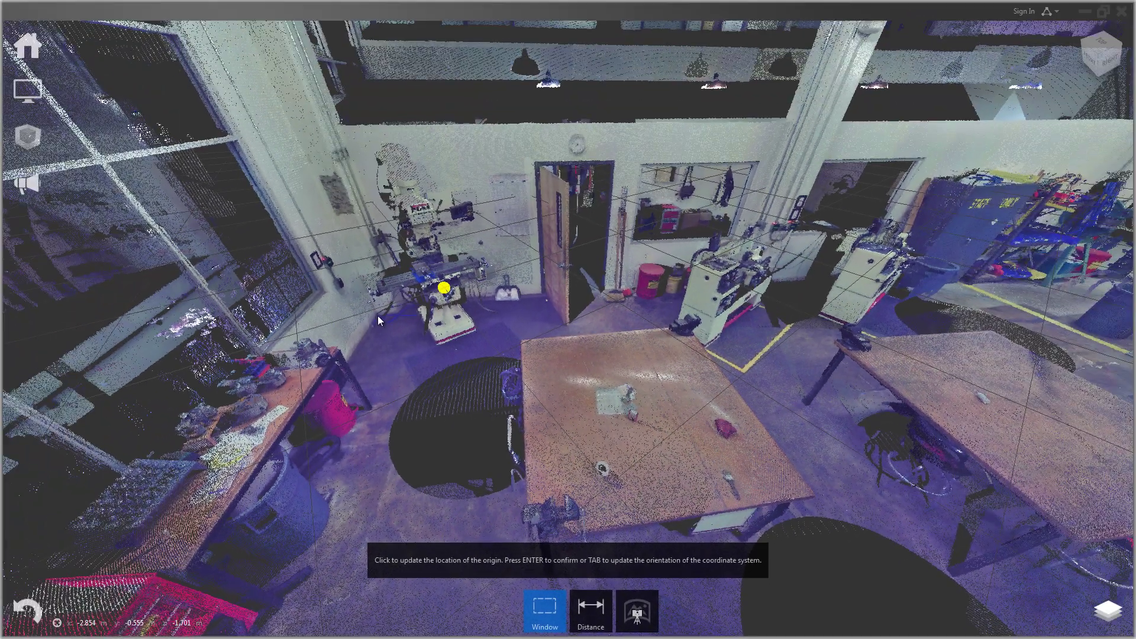
left_click(377, 318)
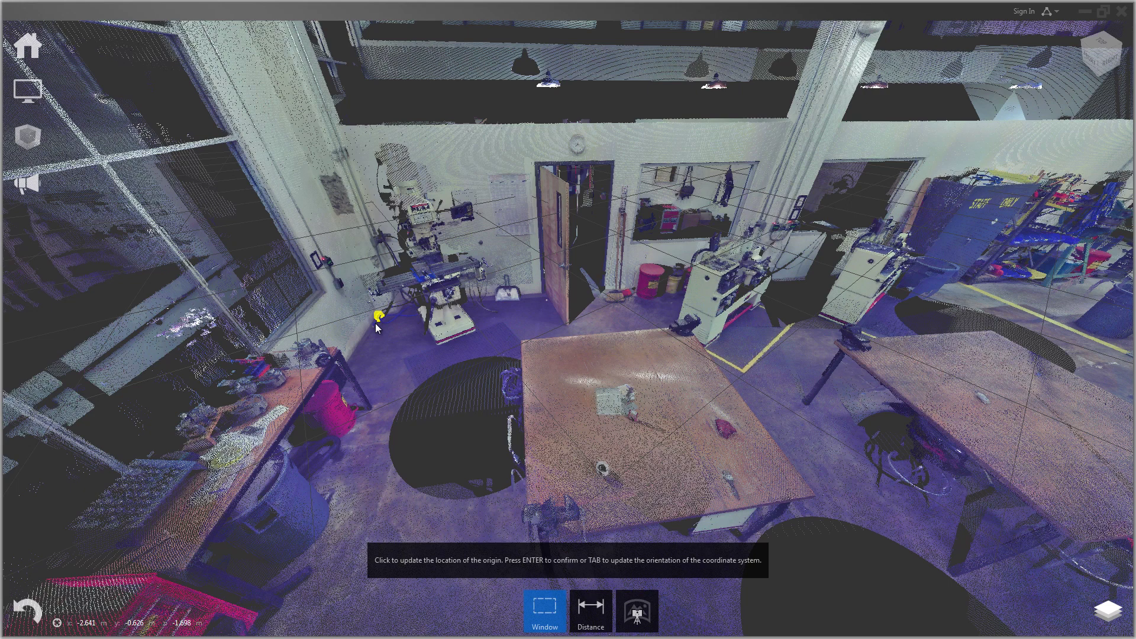
Orient the coordinate system by accepting the current Z-axis direction and picking the wall above the milling machine for the X-axis.
key("Tab")
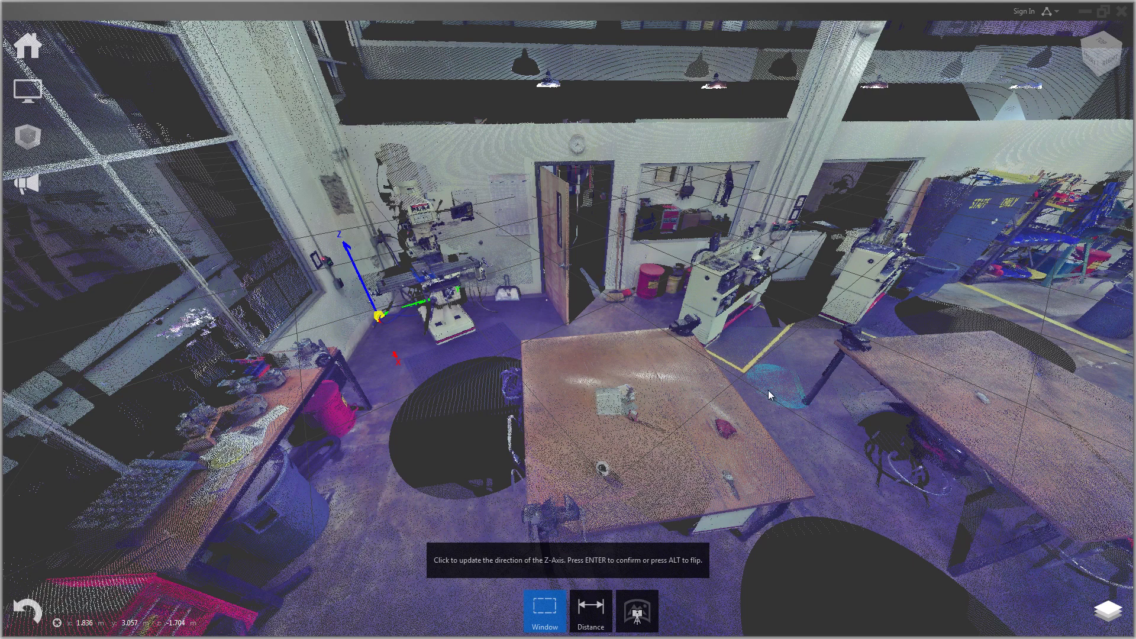
key("Return")
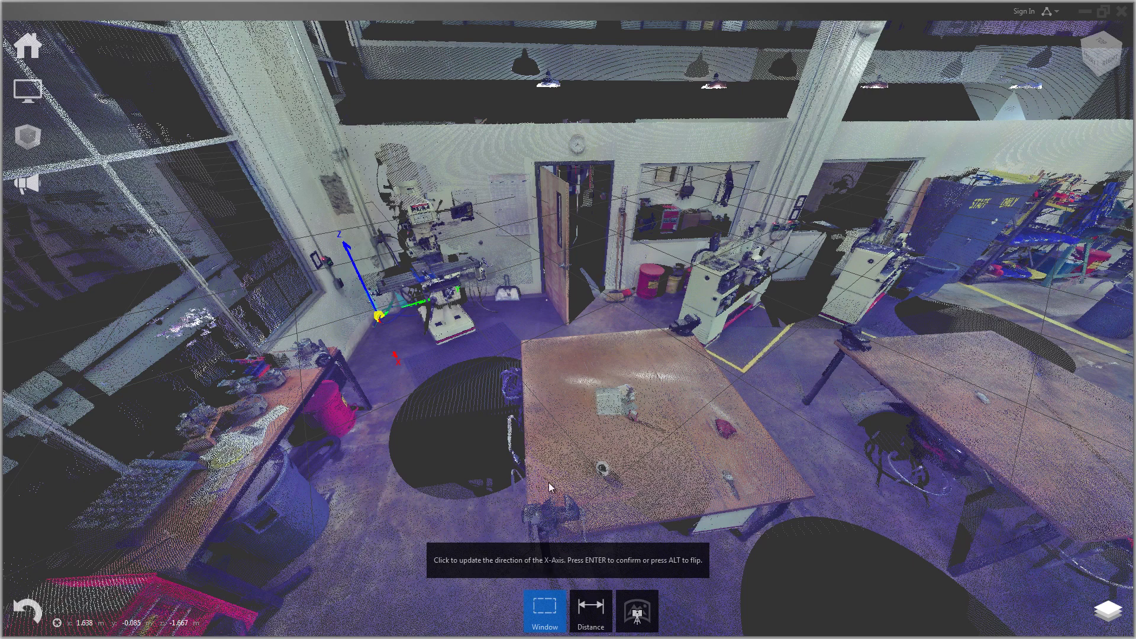
left_click(467, 161)
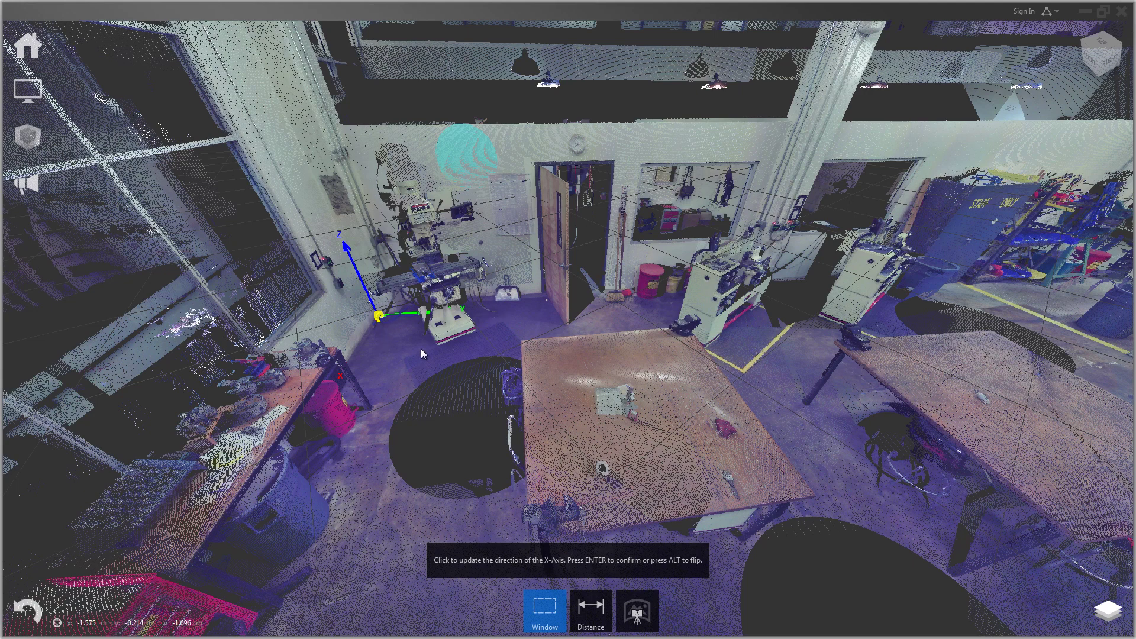
key("Return")
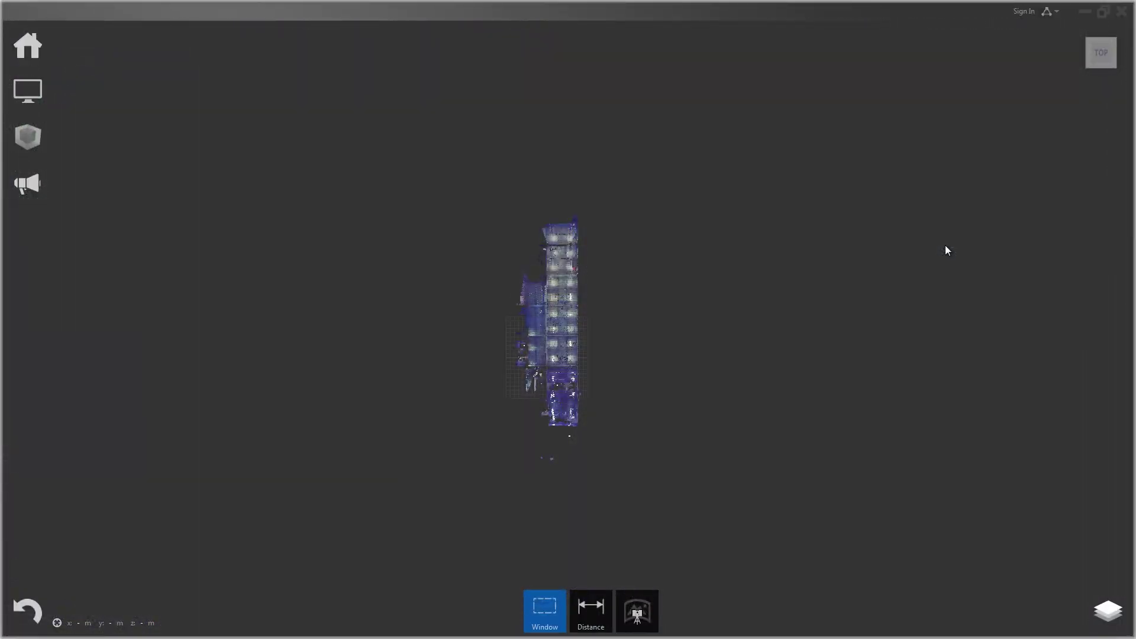
Turn off the Perspective display for the top view of the point cloud.
mouse_move(1107, 59)
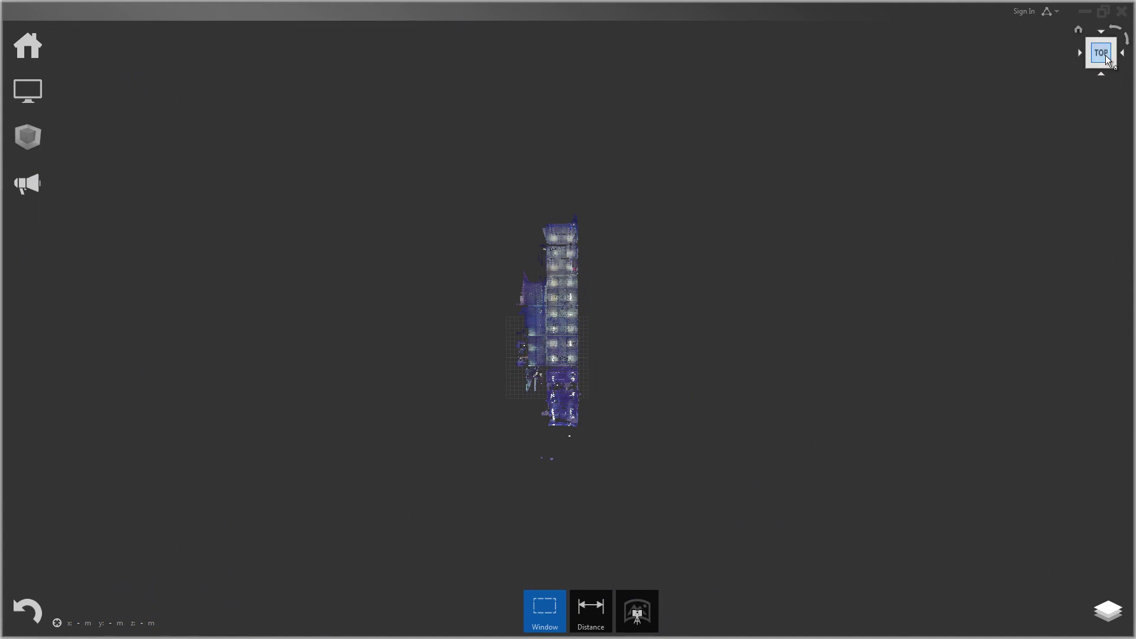
left_click(28, 90)
left_click(213, 92)
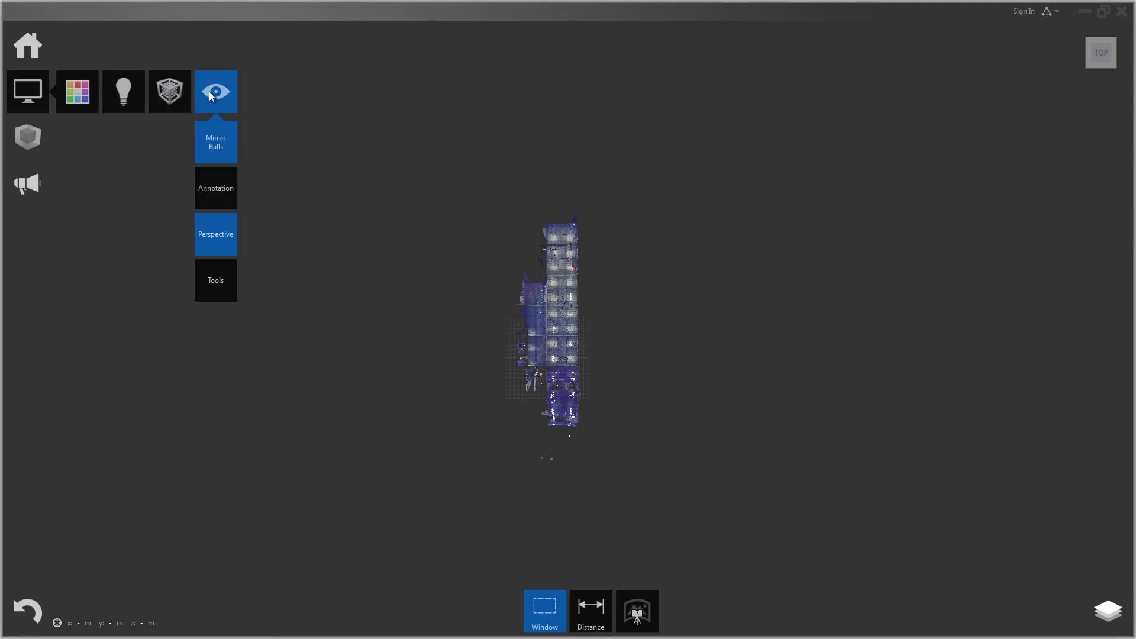
left_click(222, 238)
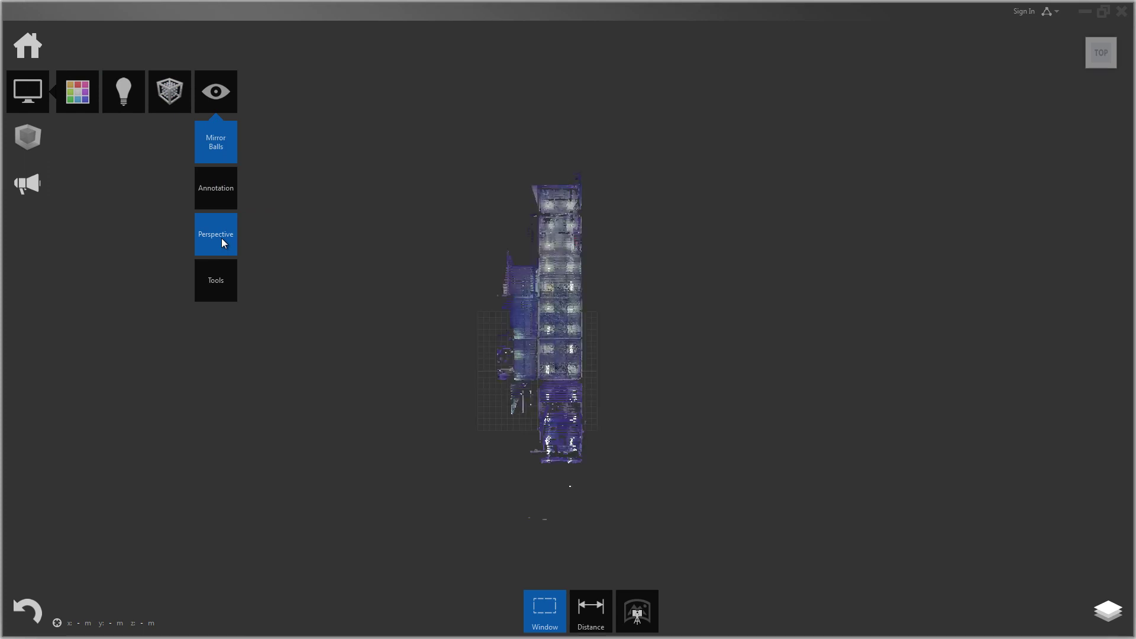